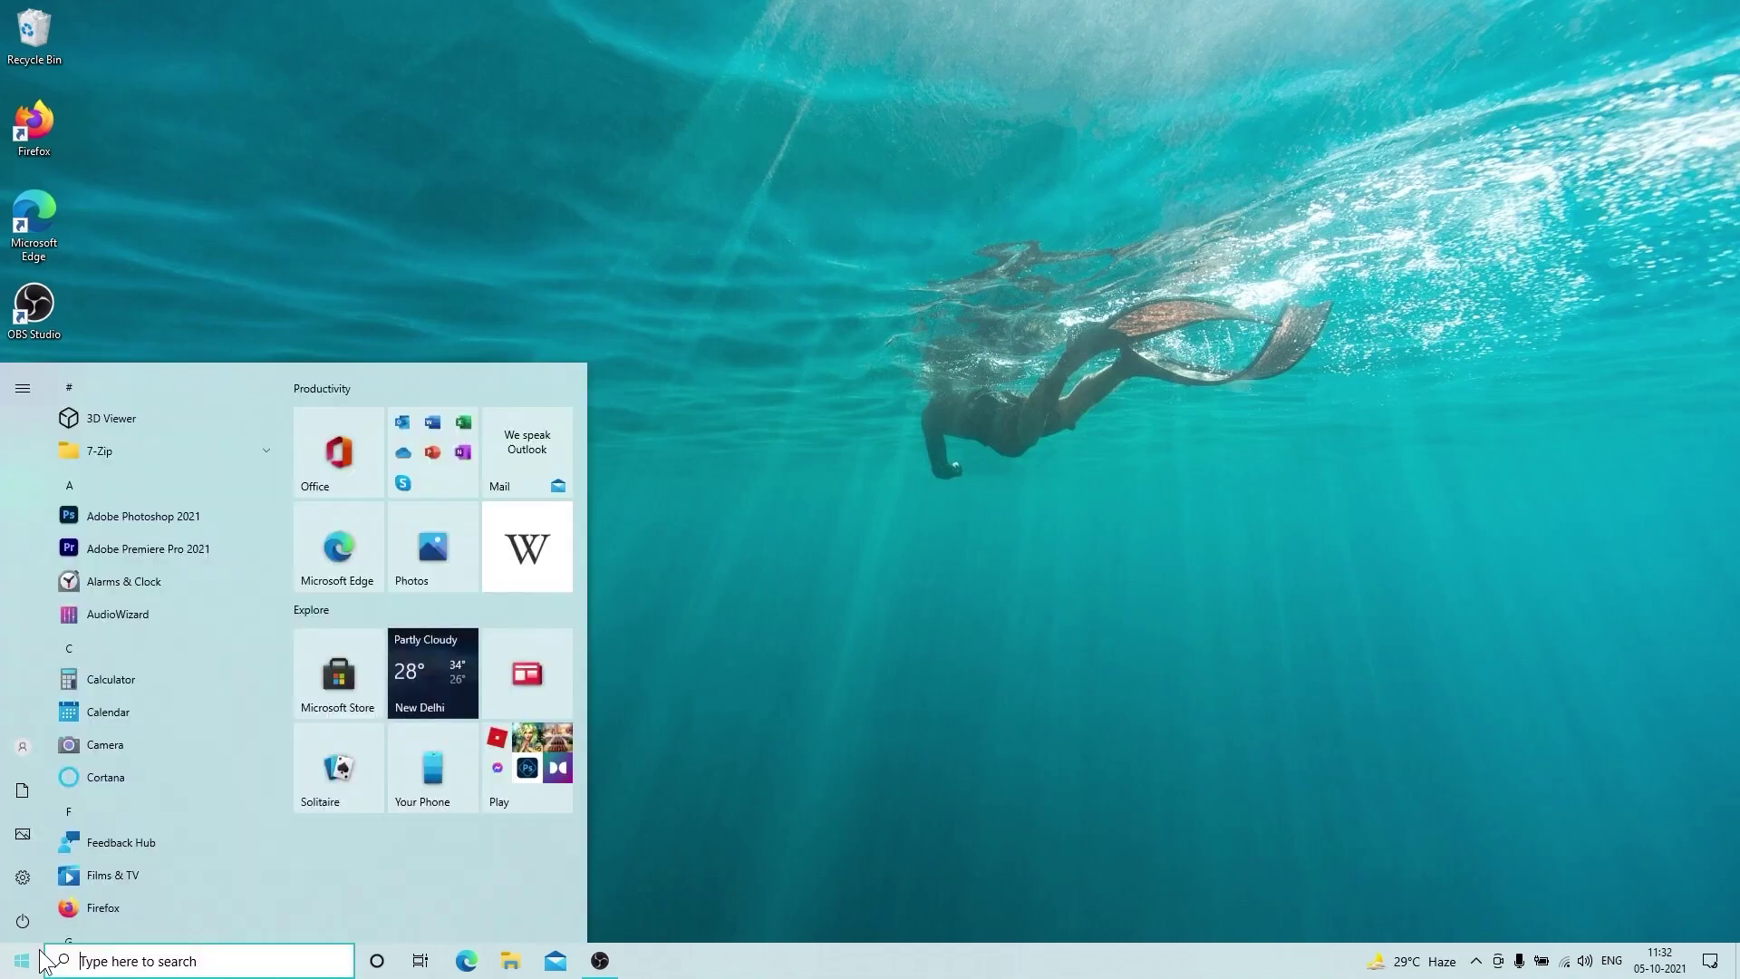
Step: Check for updates in the Windows Update settings and download and install the optional 2021-09 Cumulative Update Preview (KB5005611)
text(windows update)
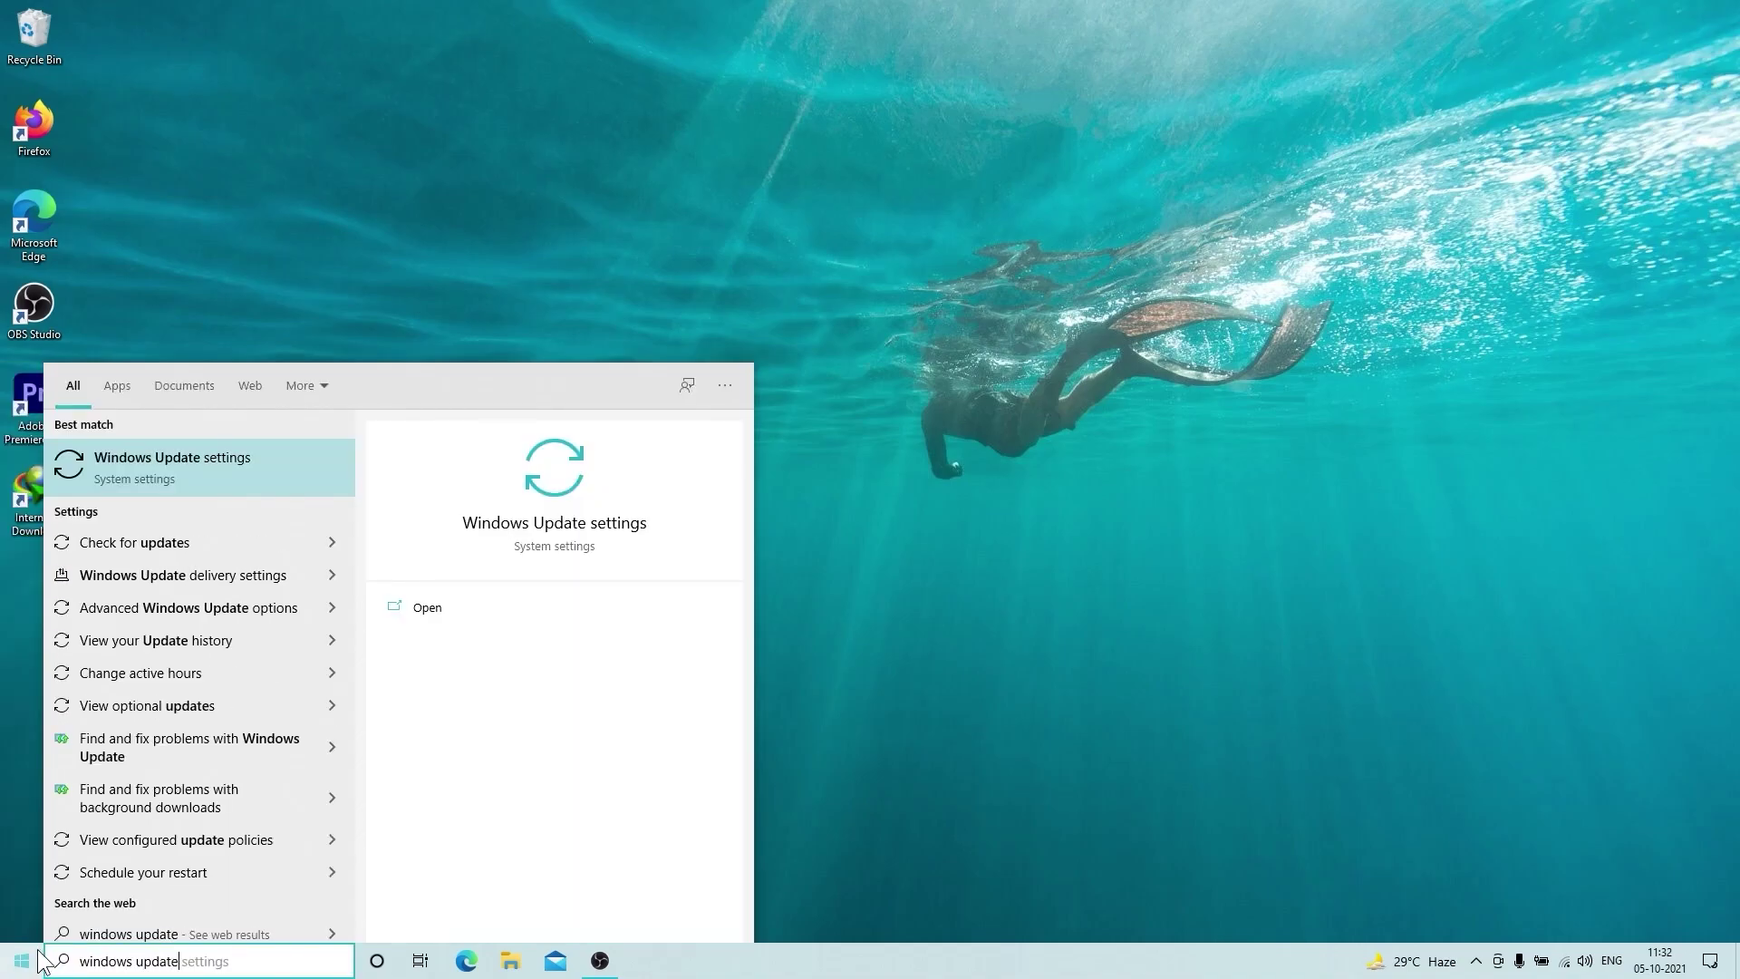
click(145, 533)
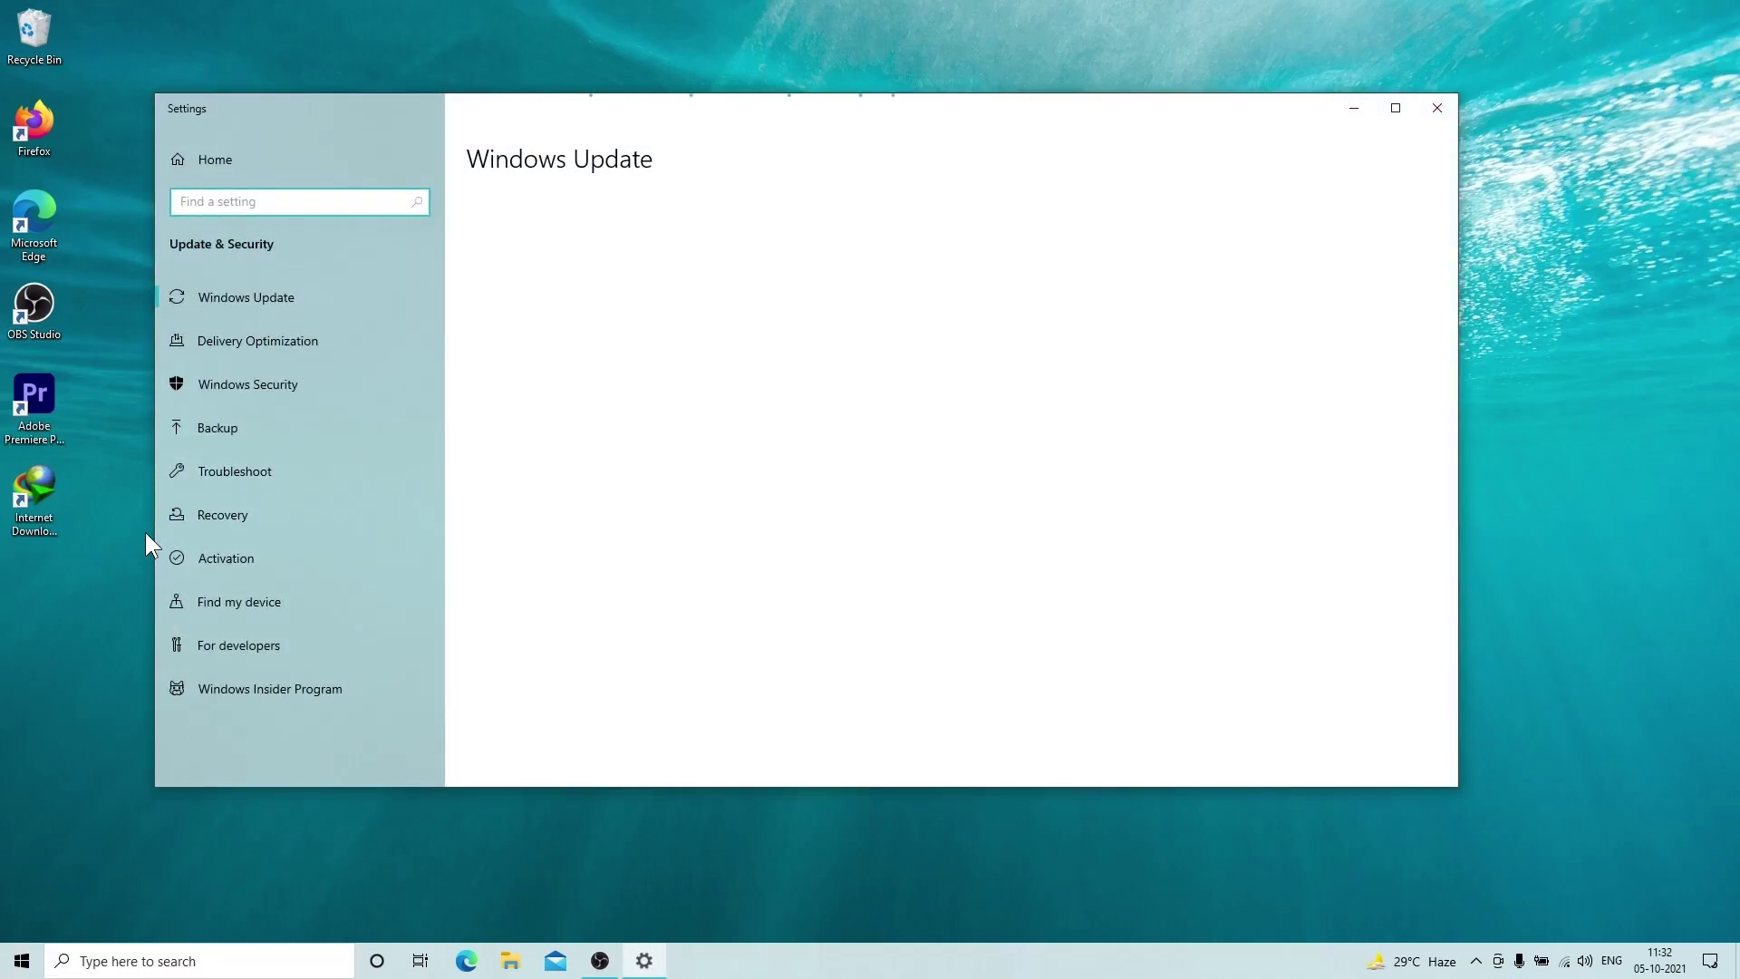
click(509, 274)
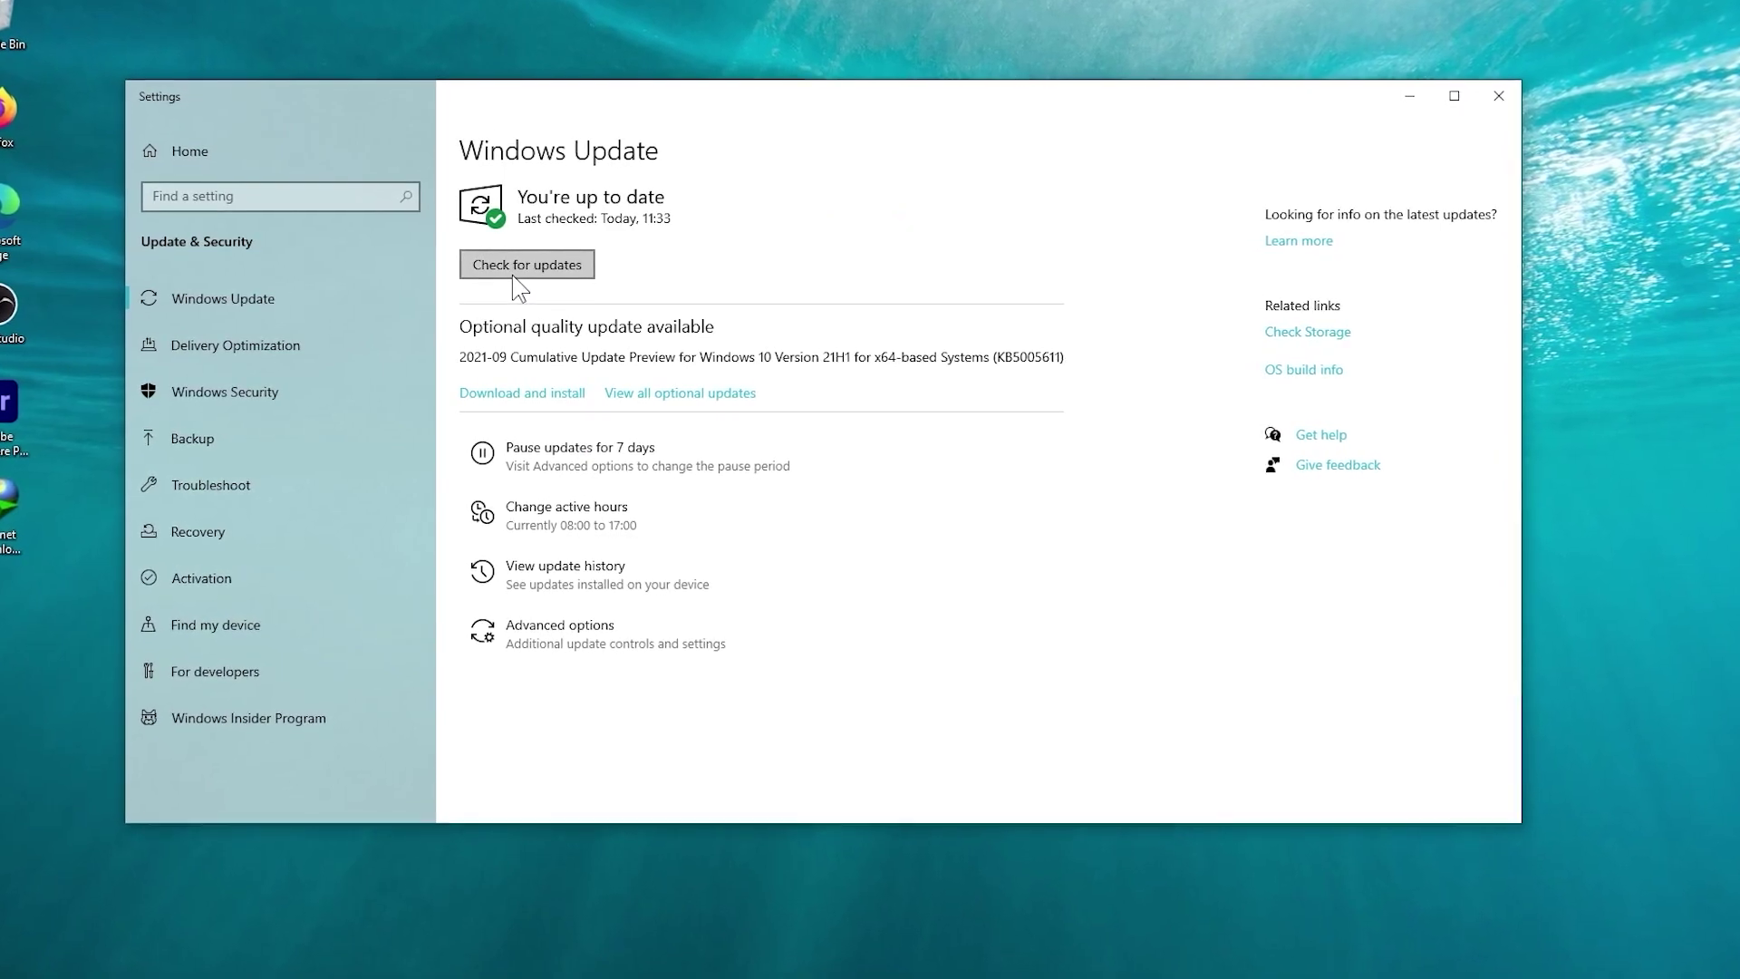
click(519, 394)
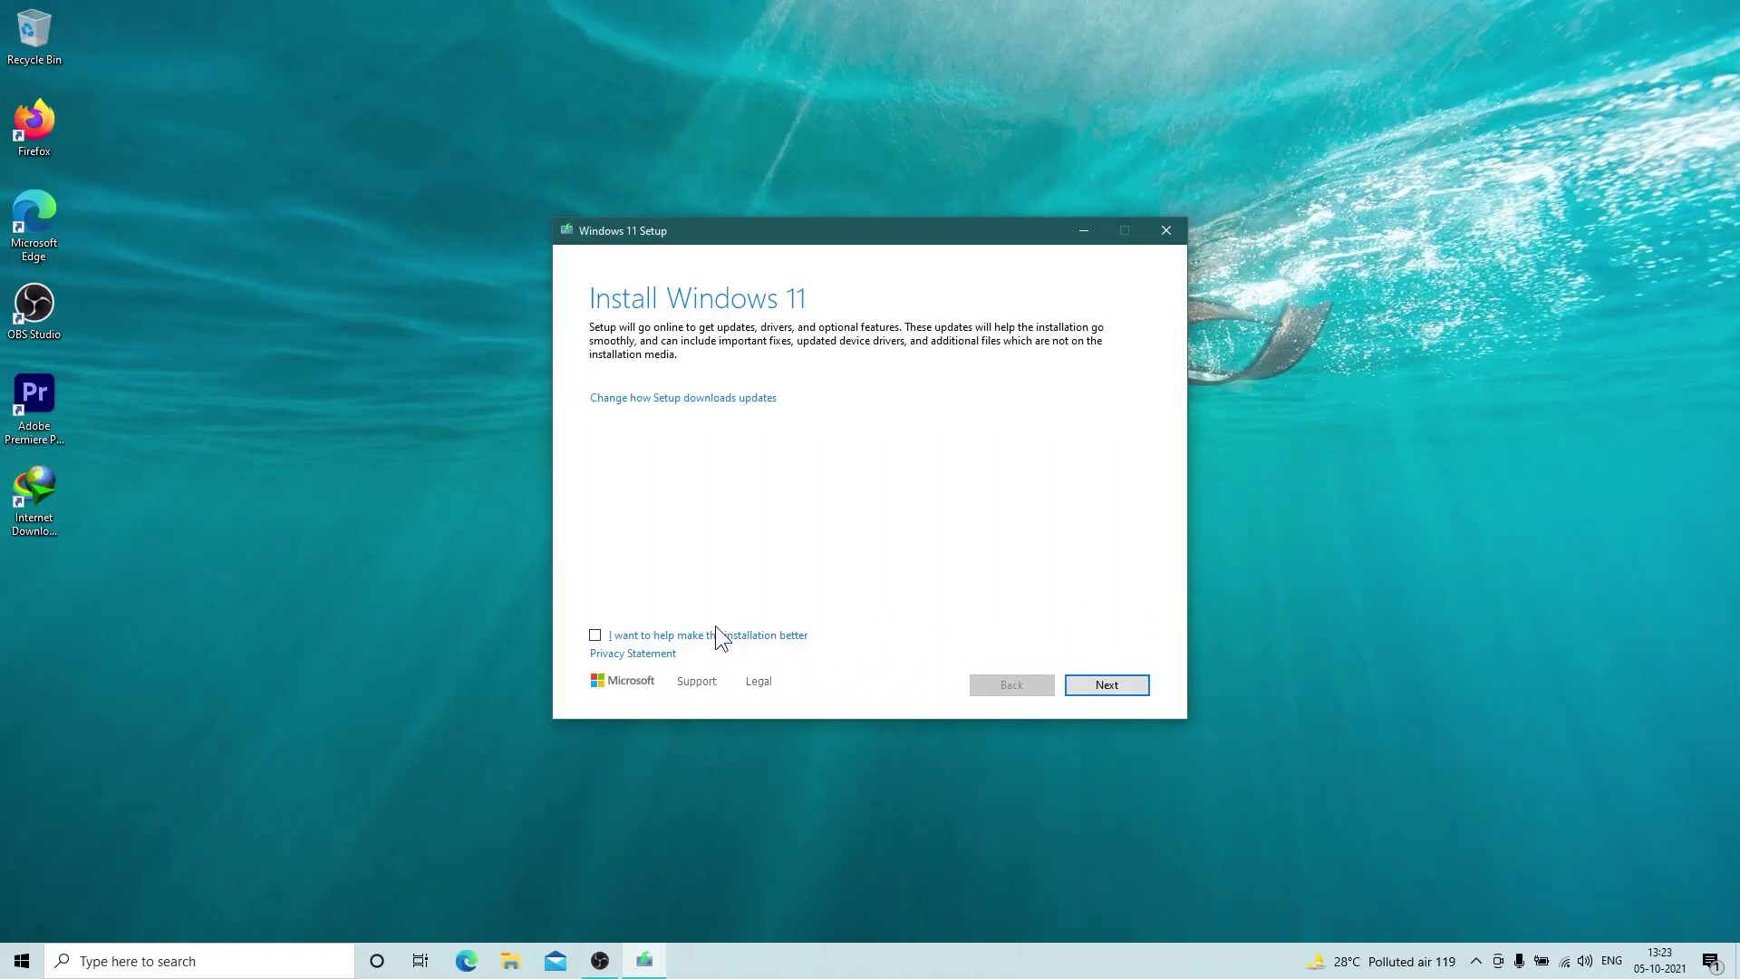
Step: Opt in to helping improve the installation, continue Windows 11 Setup and examine the system requirements result
click(716, 633)
click(1088, 693)
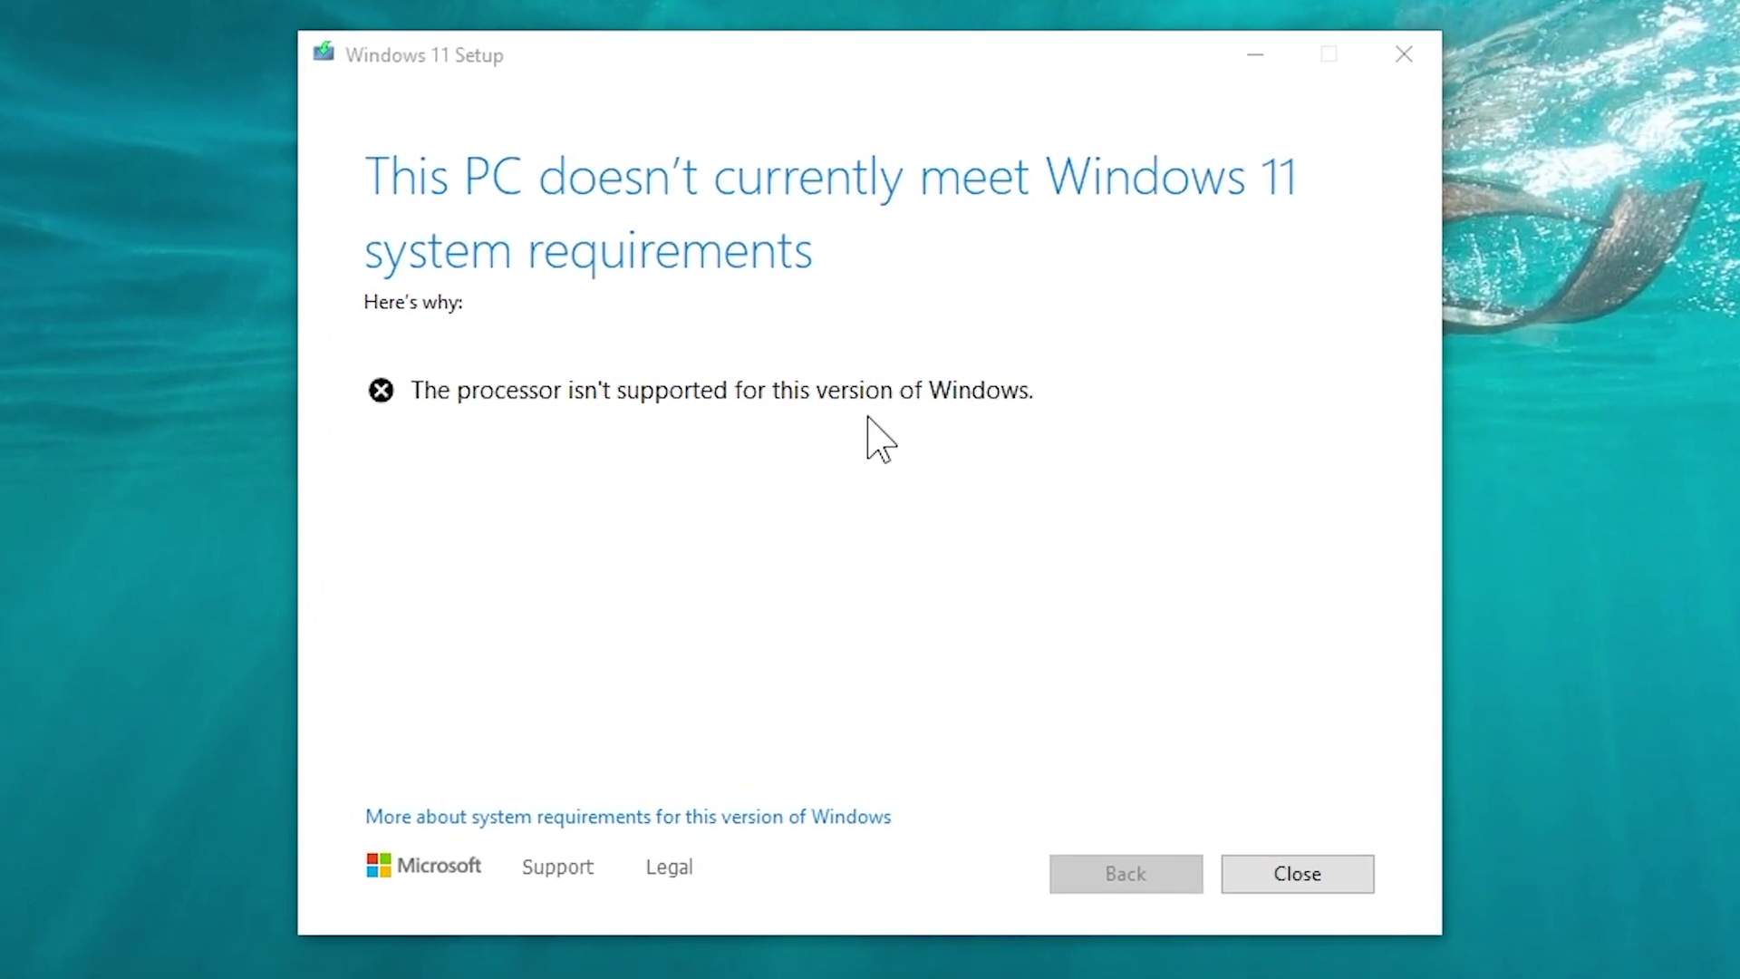
drag(405, 389, 1025, 386)
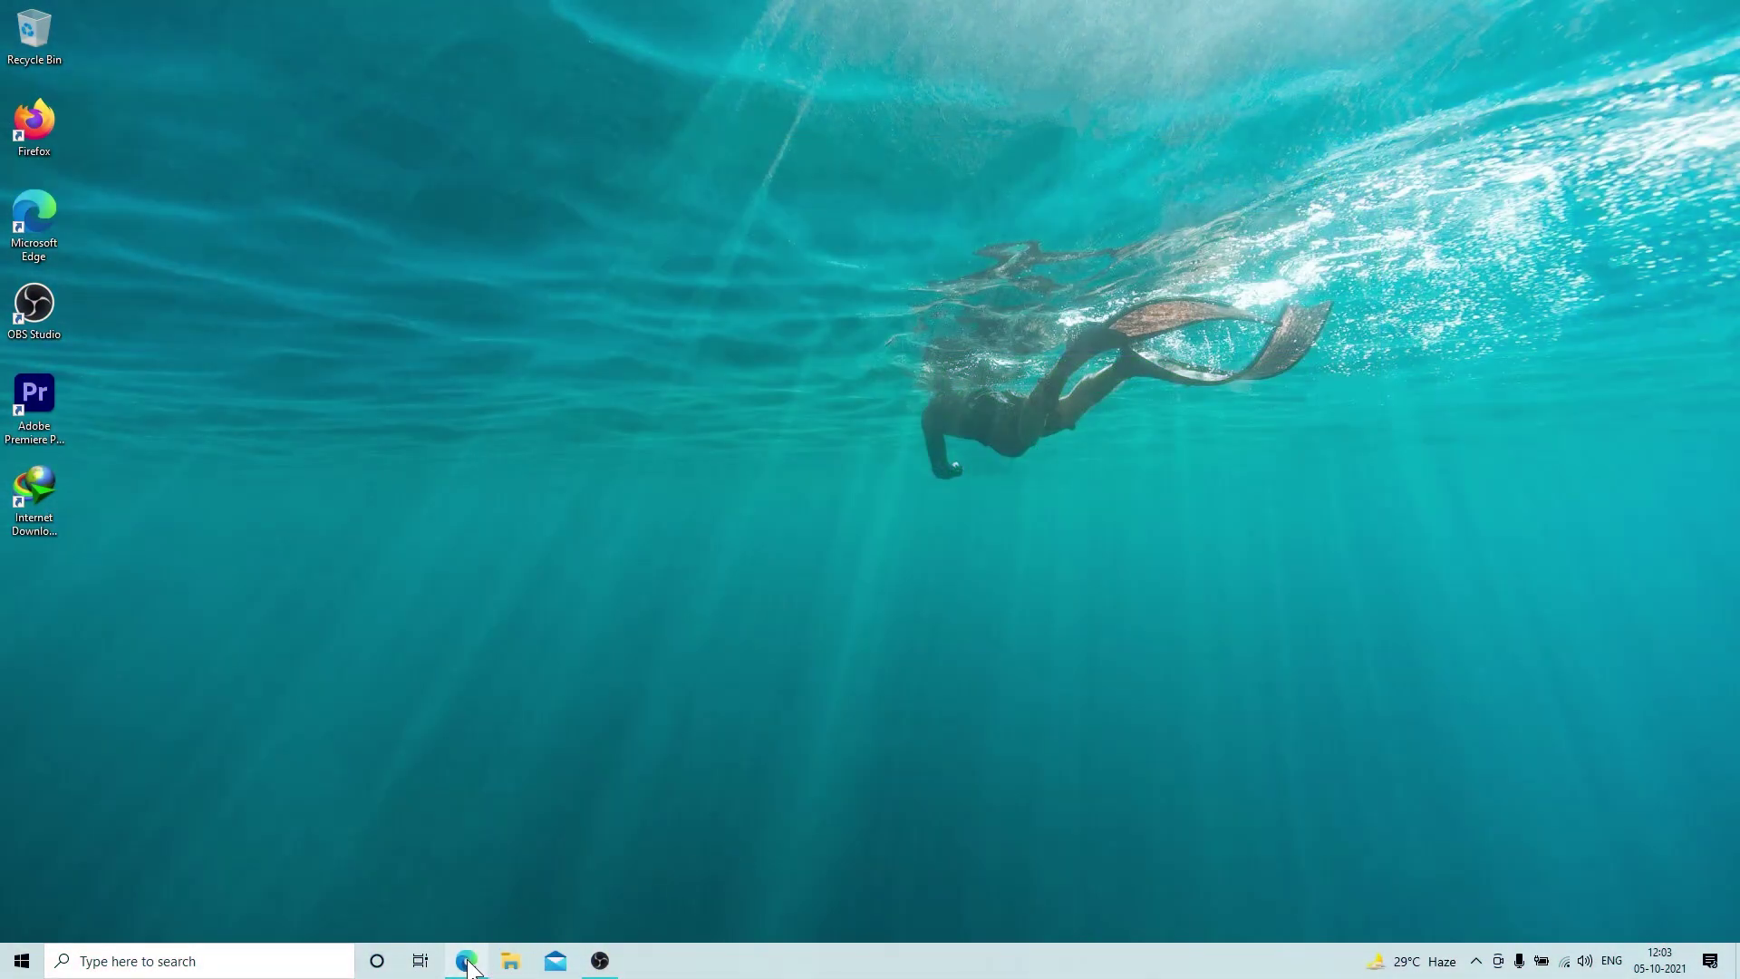
Step: Switch to Microsoft's Download Windows 11 page in Microsoft Edge and request Windows 11 under the Disk Image (ISO) section
click(467, 961)
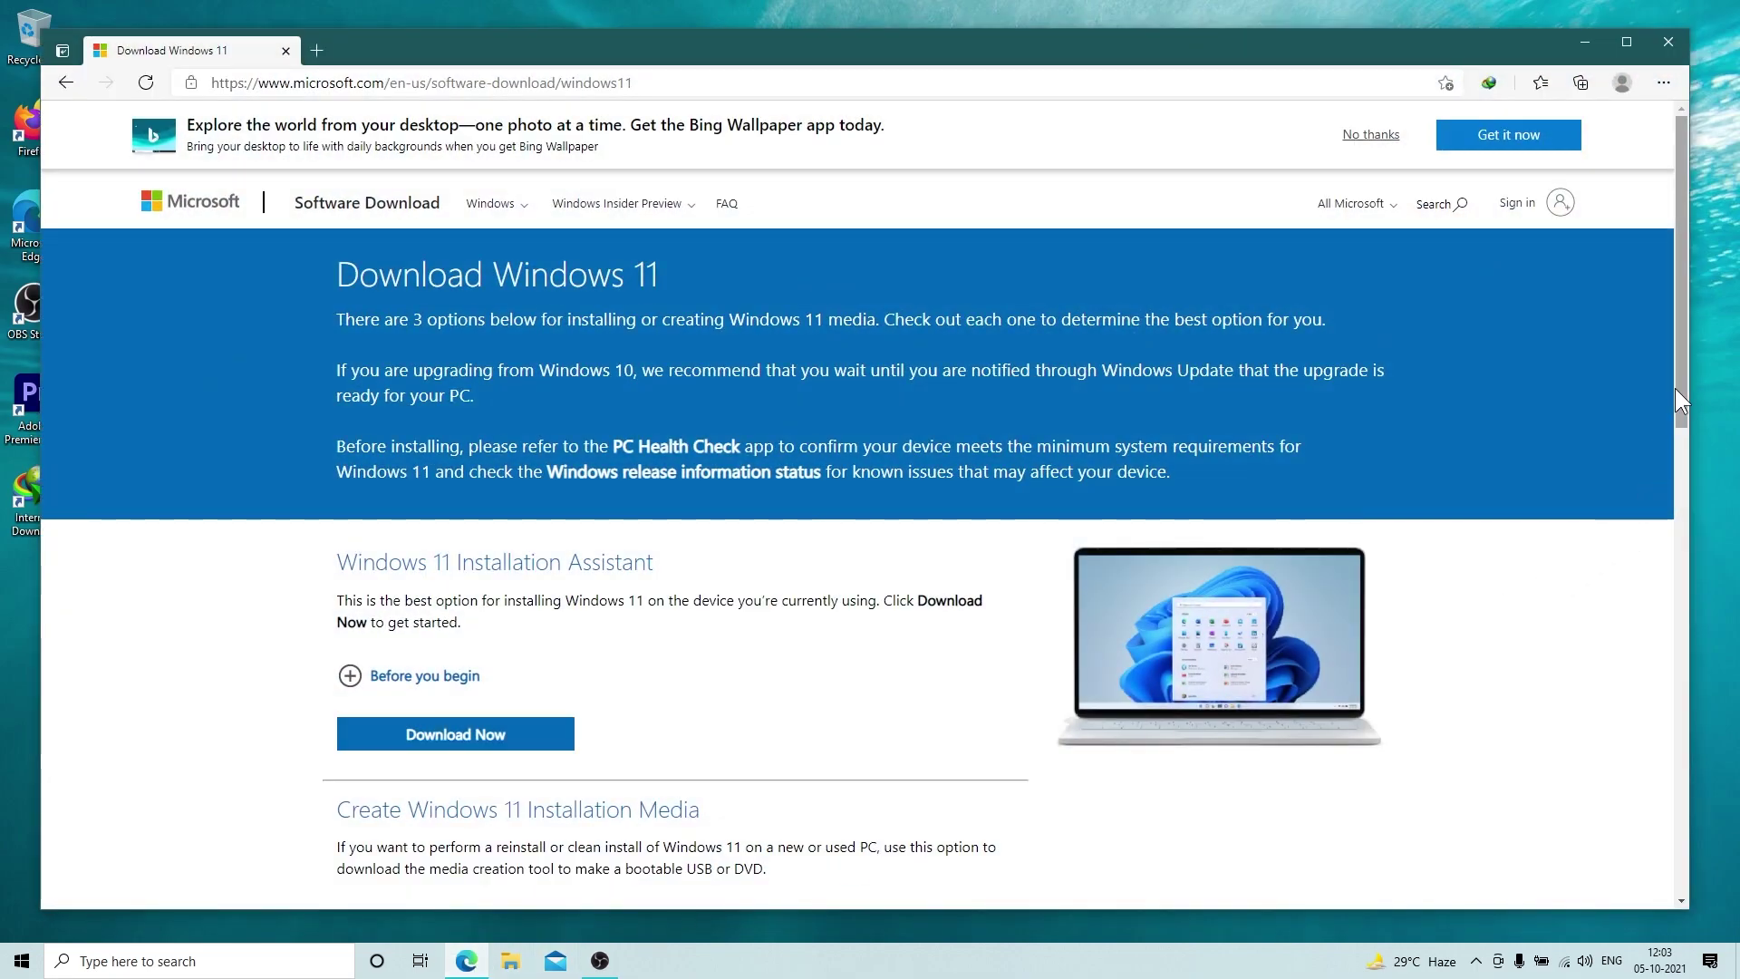
drag(1675, 388, 1716, 624)
click(635, 82)
click(634, 81)
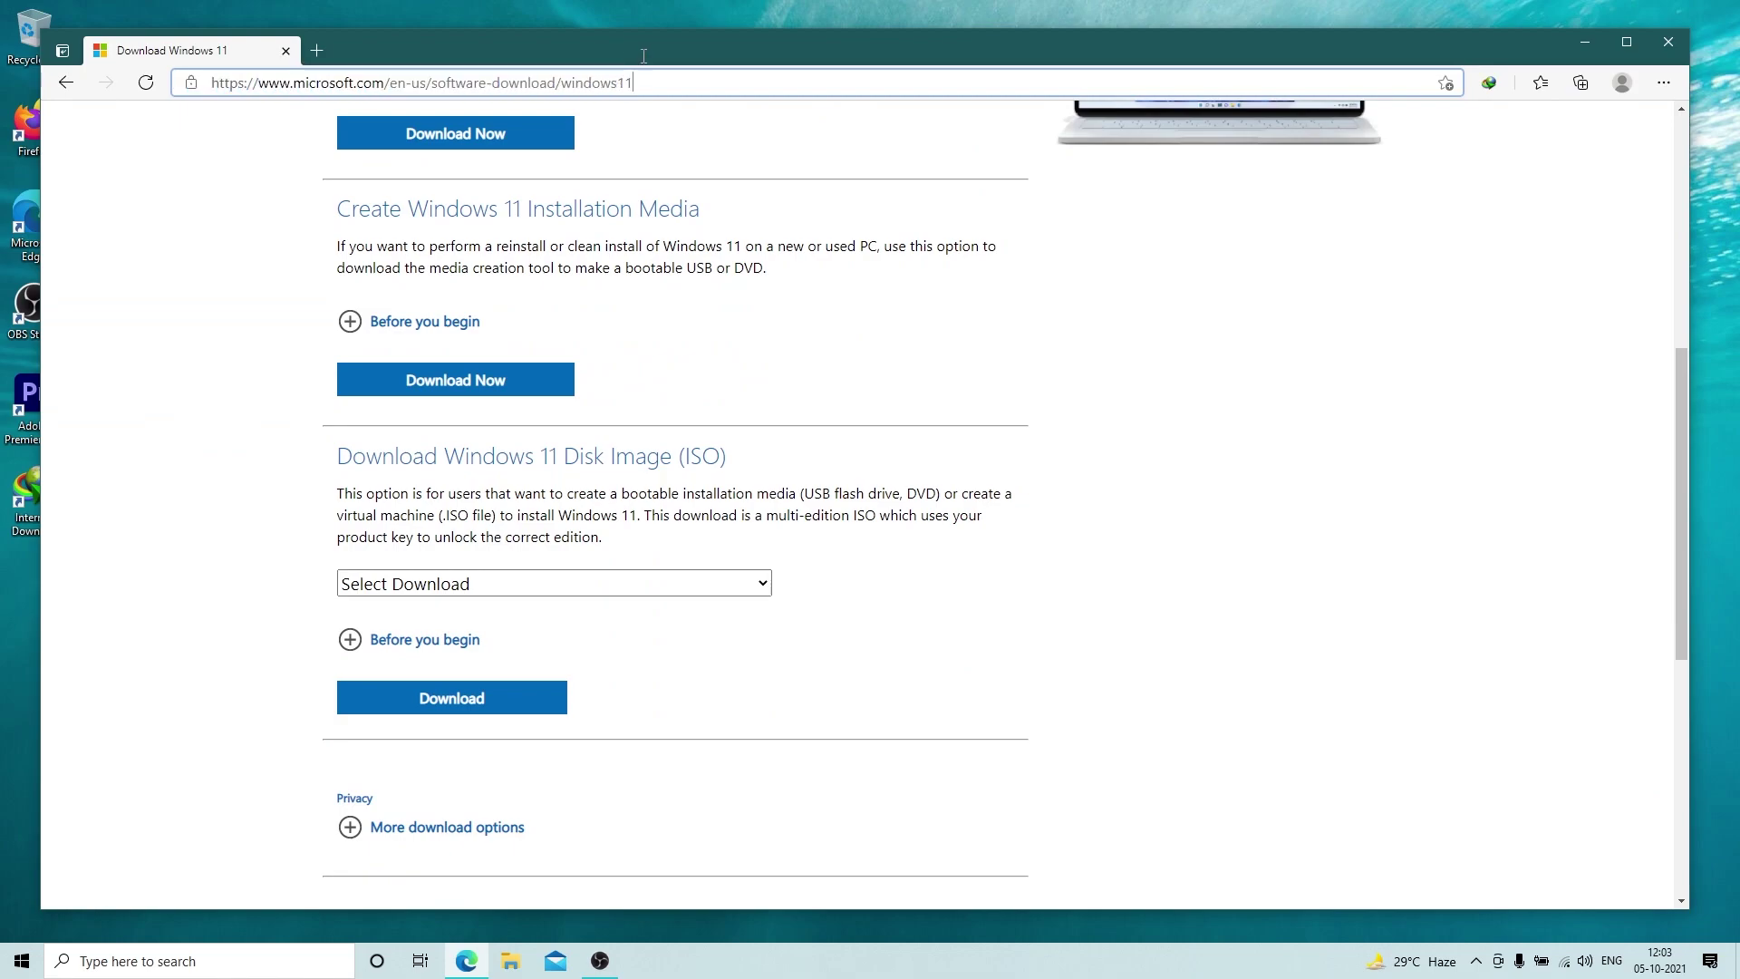
drag(330, 468, 712, 460)
click(703, 591)
click(669, 637)
click(415, 709)
Step: Choose English as the product language for the Windows 11 disk image and confirm it
scroll(421, 720, down, 2)
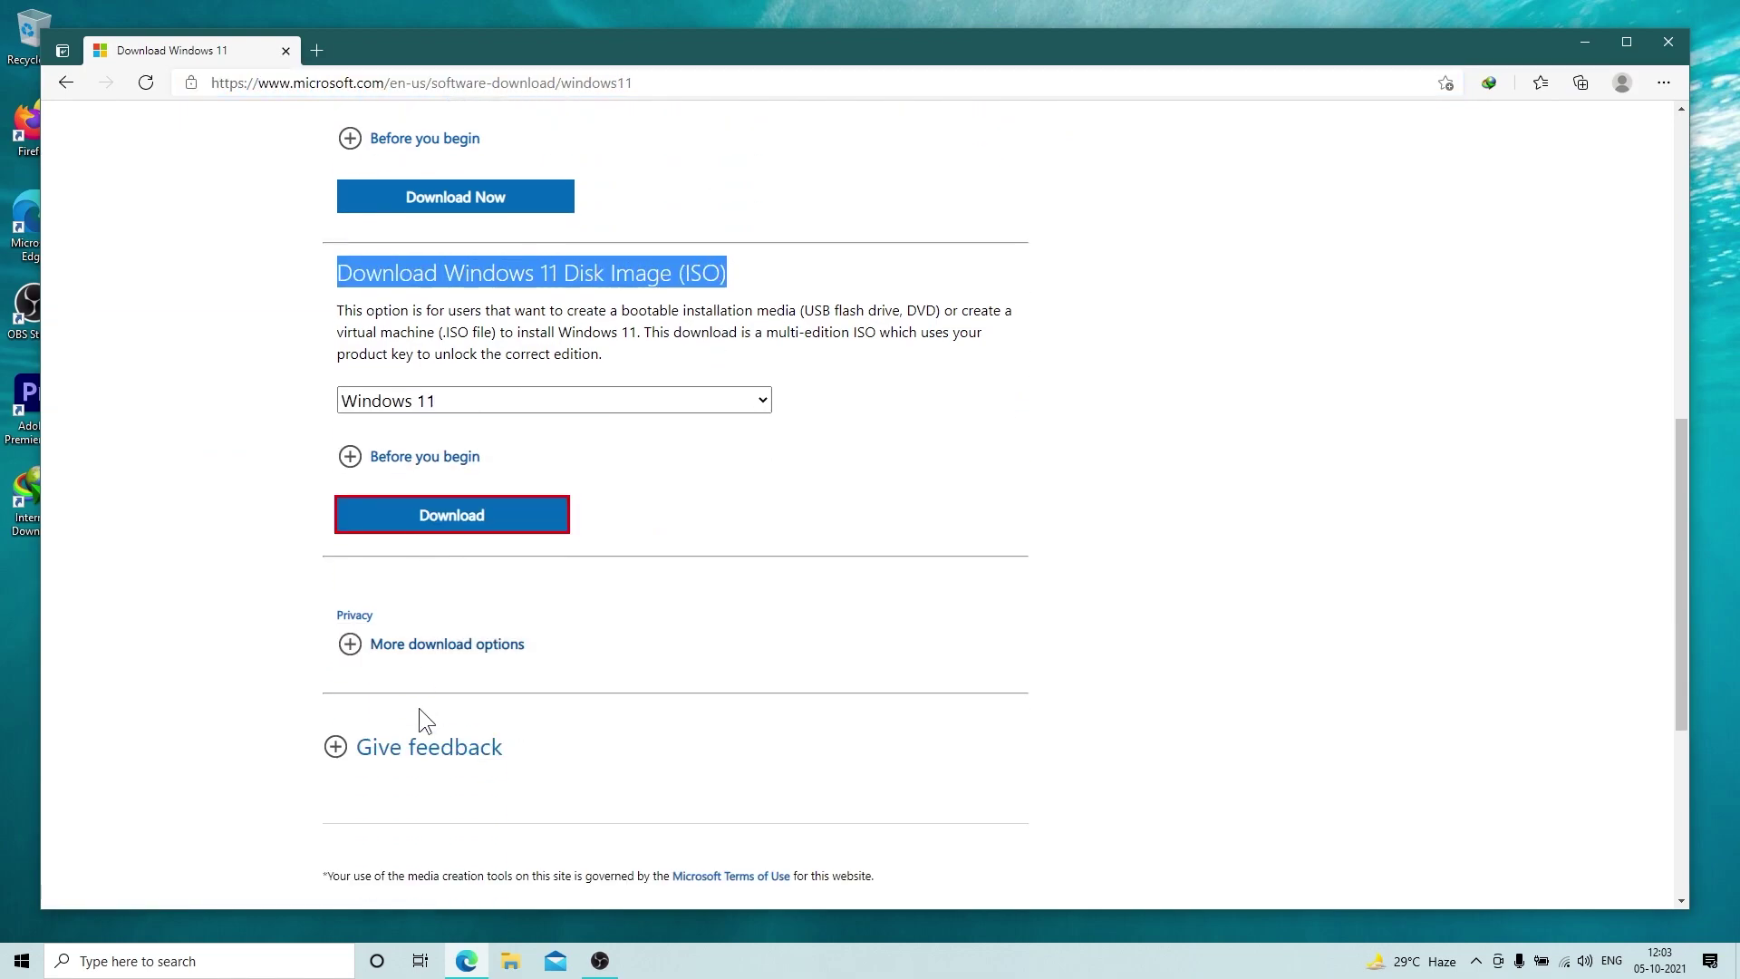
scroll(420, 716, down, 3)
click(486, 556)
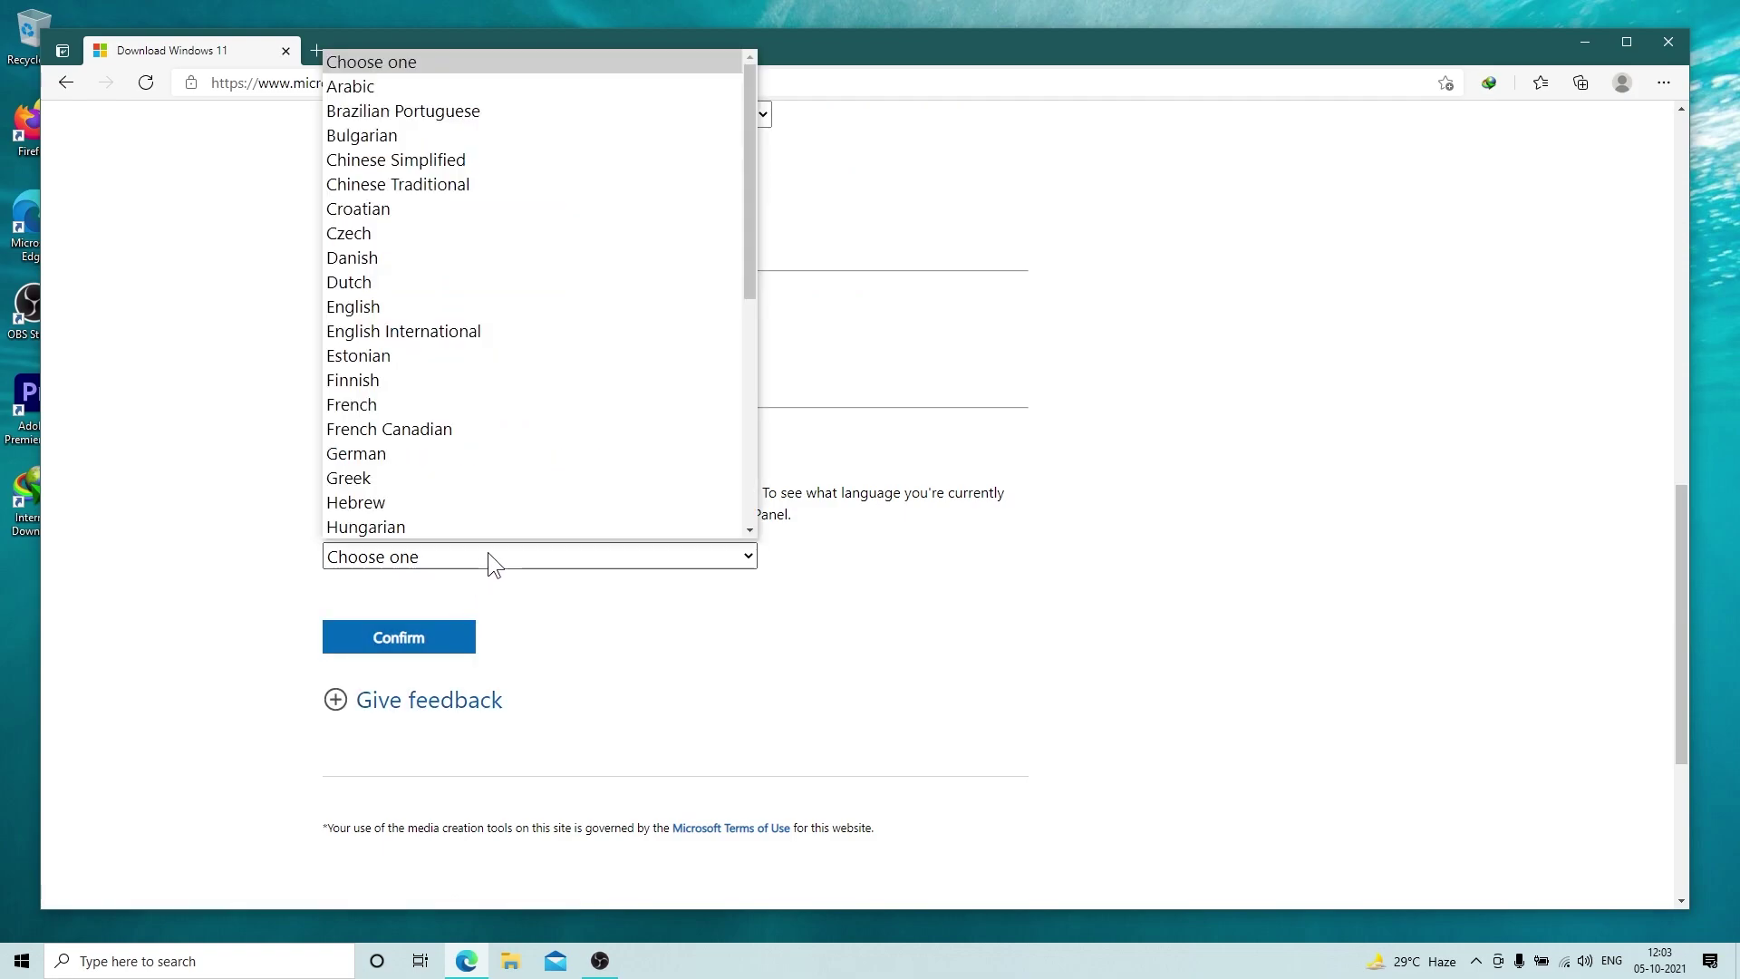
click(497, 310)
click(395, 649)
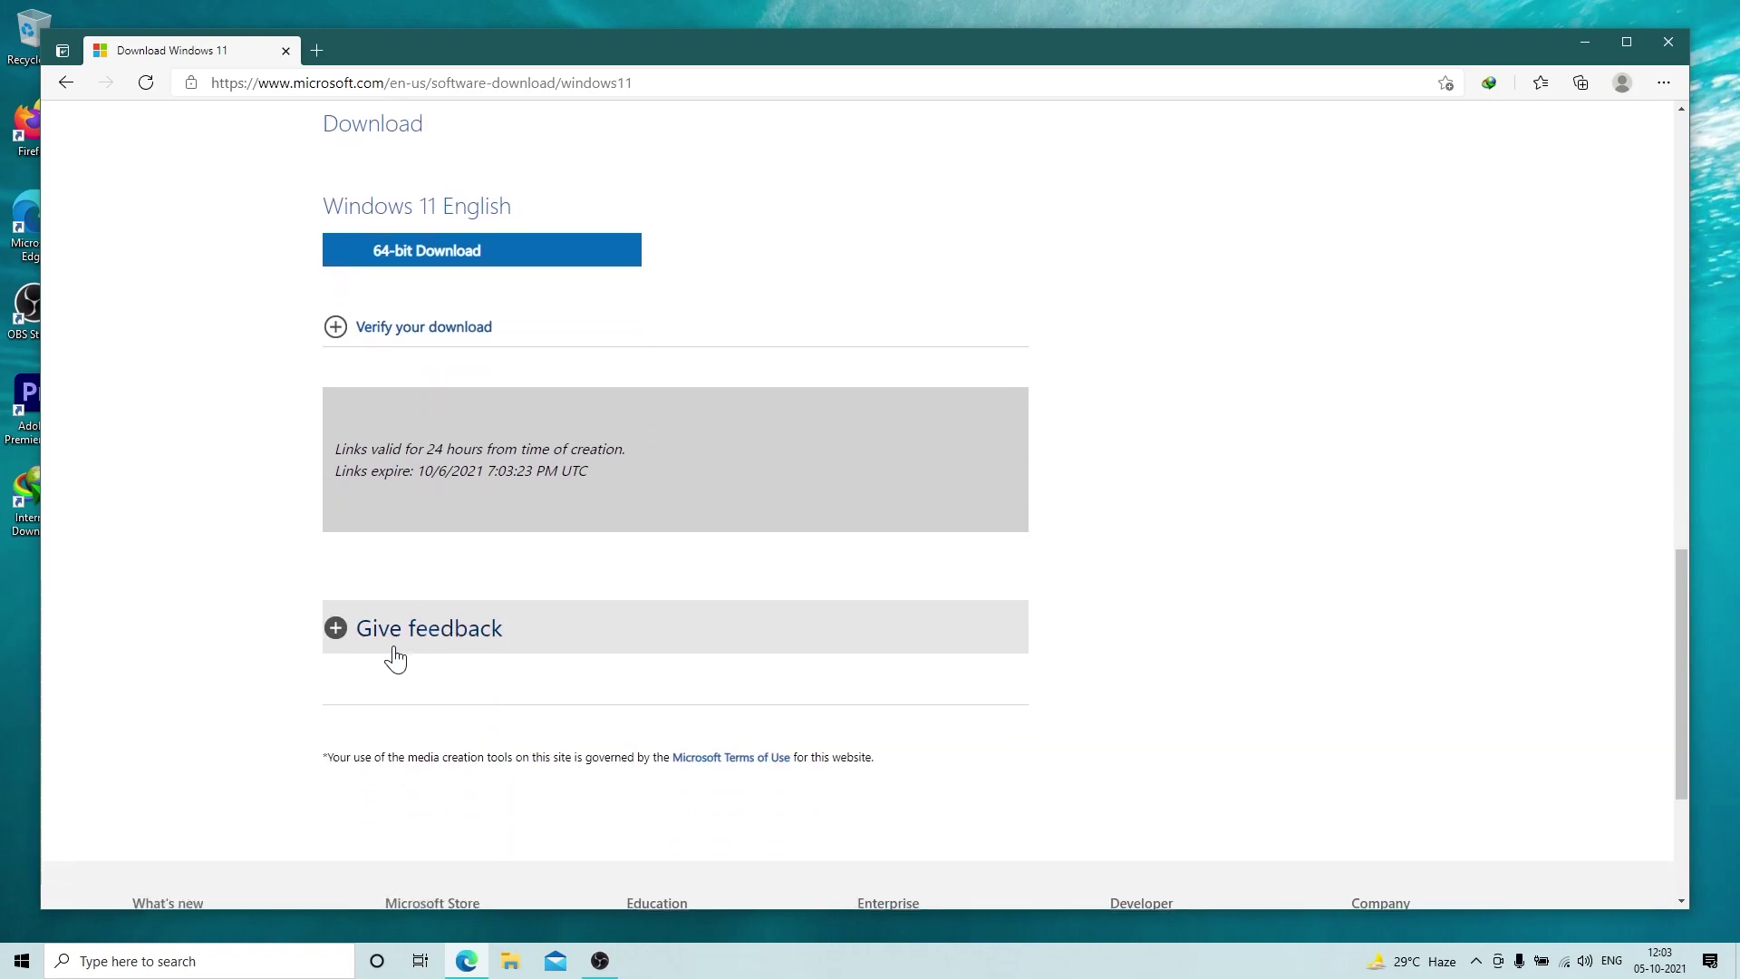
Step: Download the 64-bit Windows 11 image as Win11_English_x64.iso and dismiss the browser and download windows
click(475, 258)
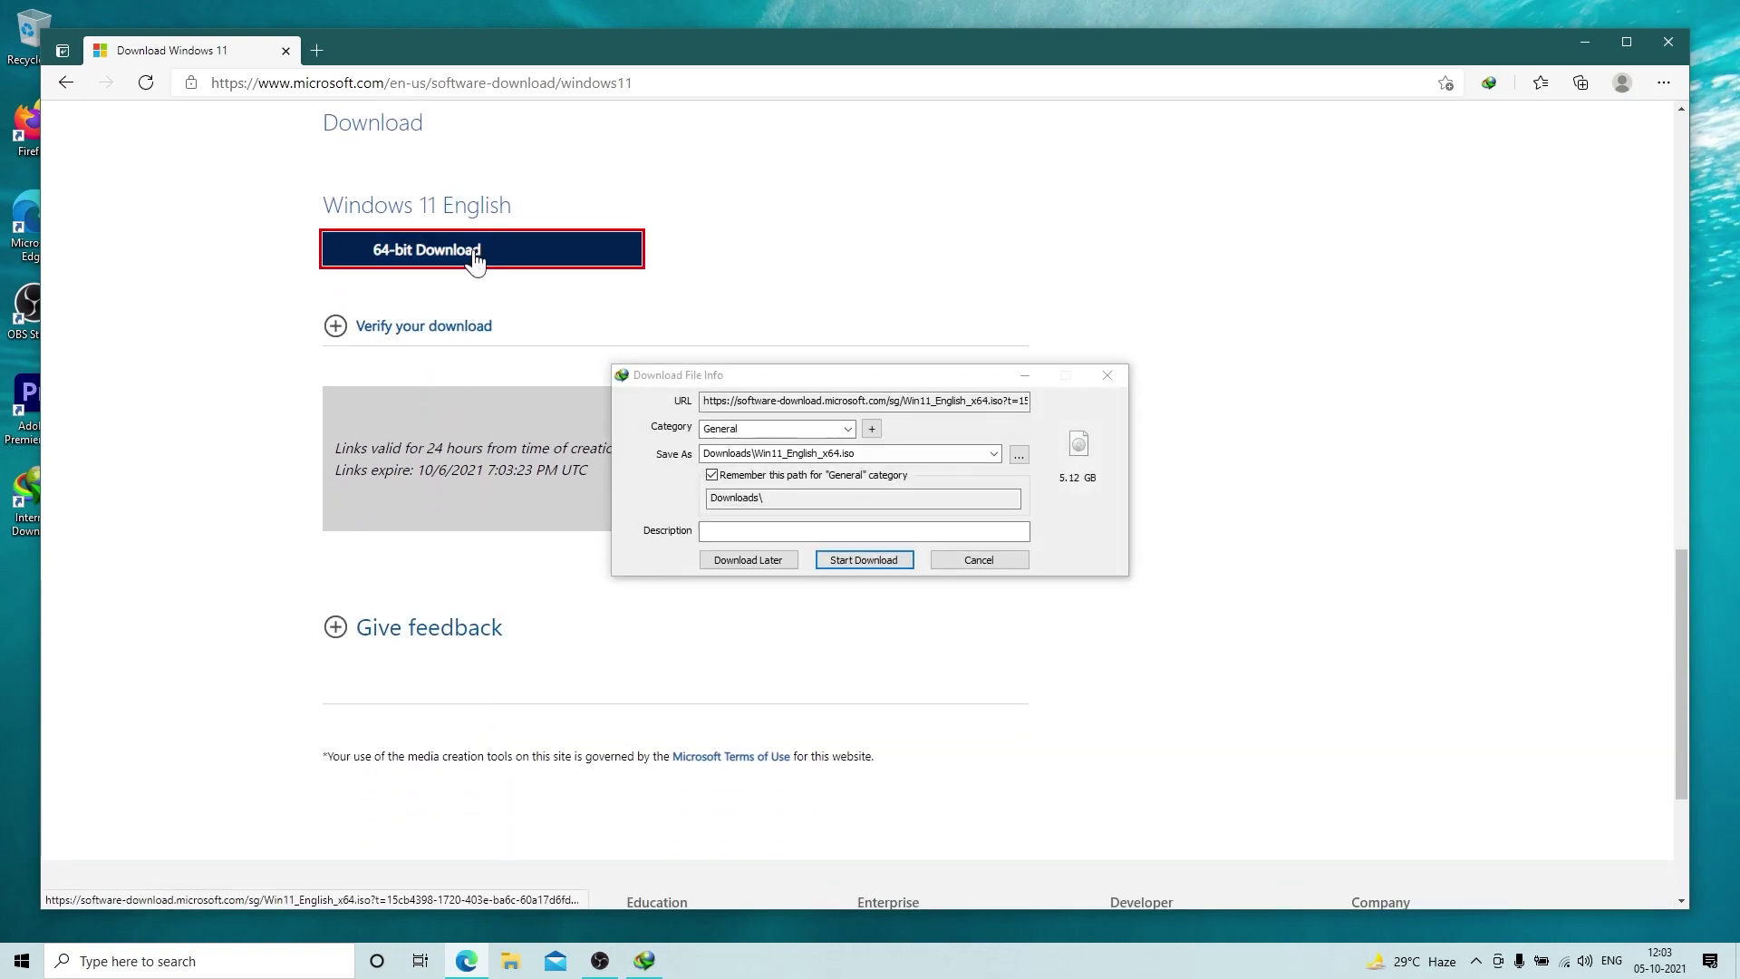
click(856, 560)
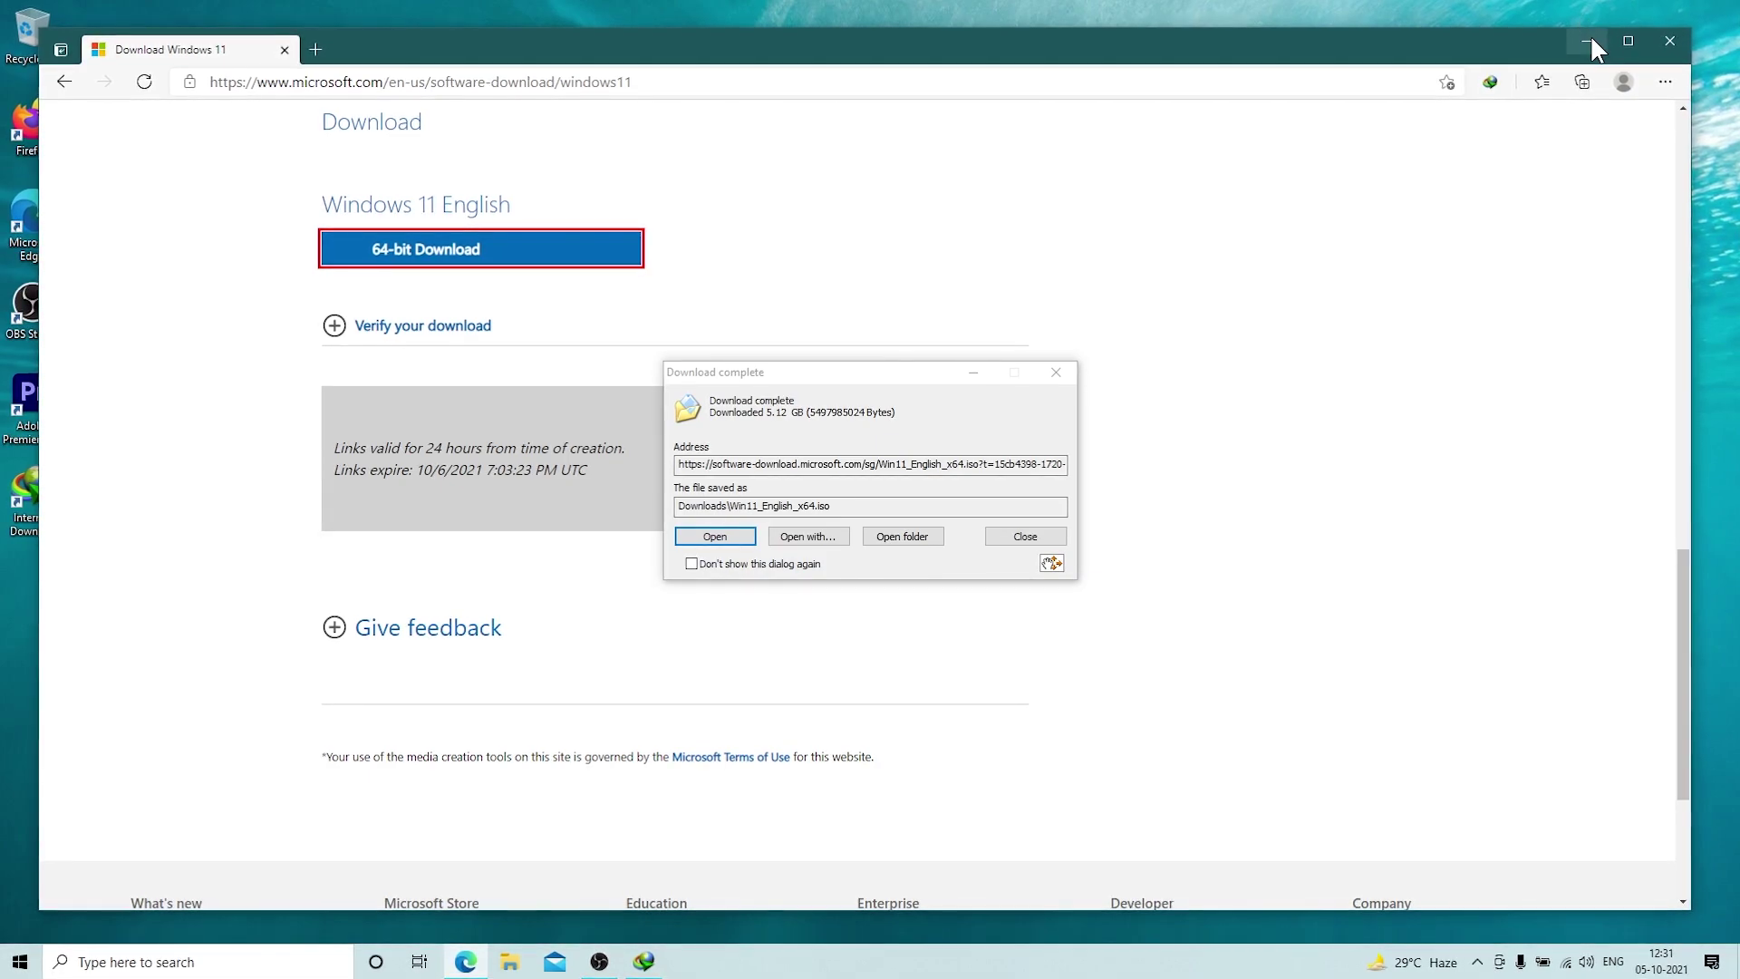
click(1590, 41)
click(1056, 372)
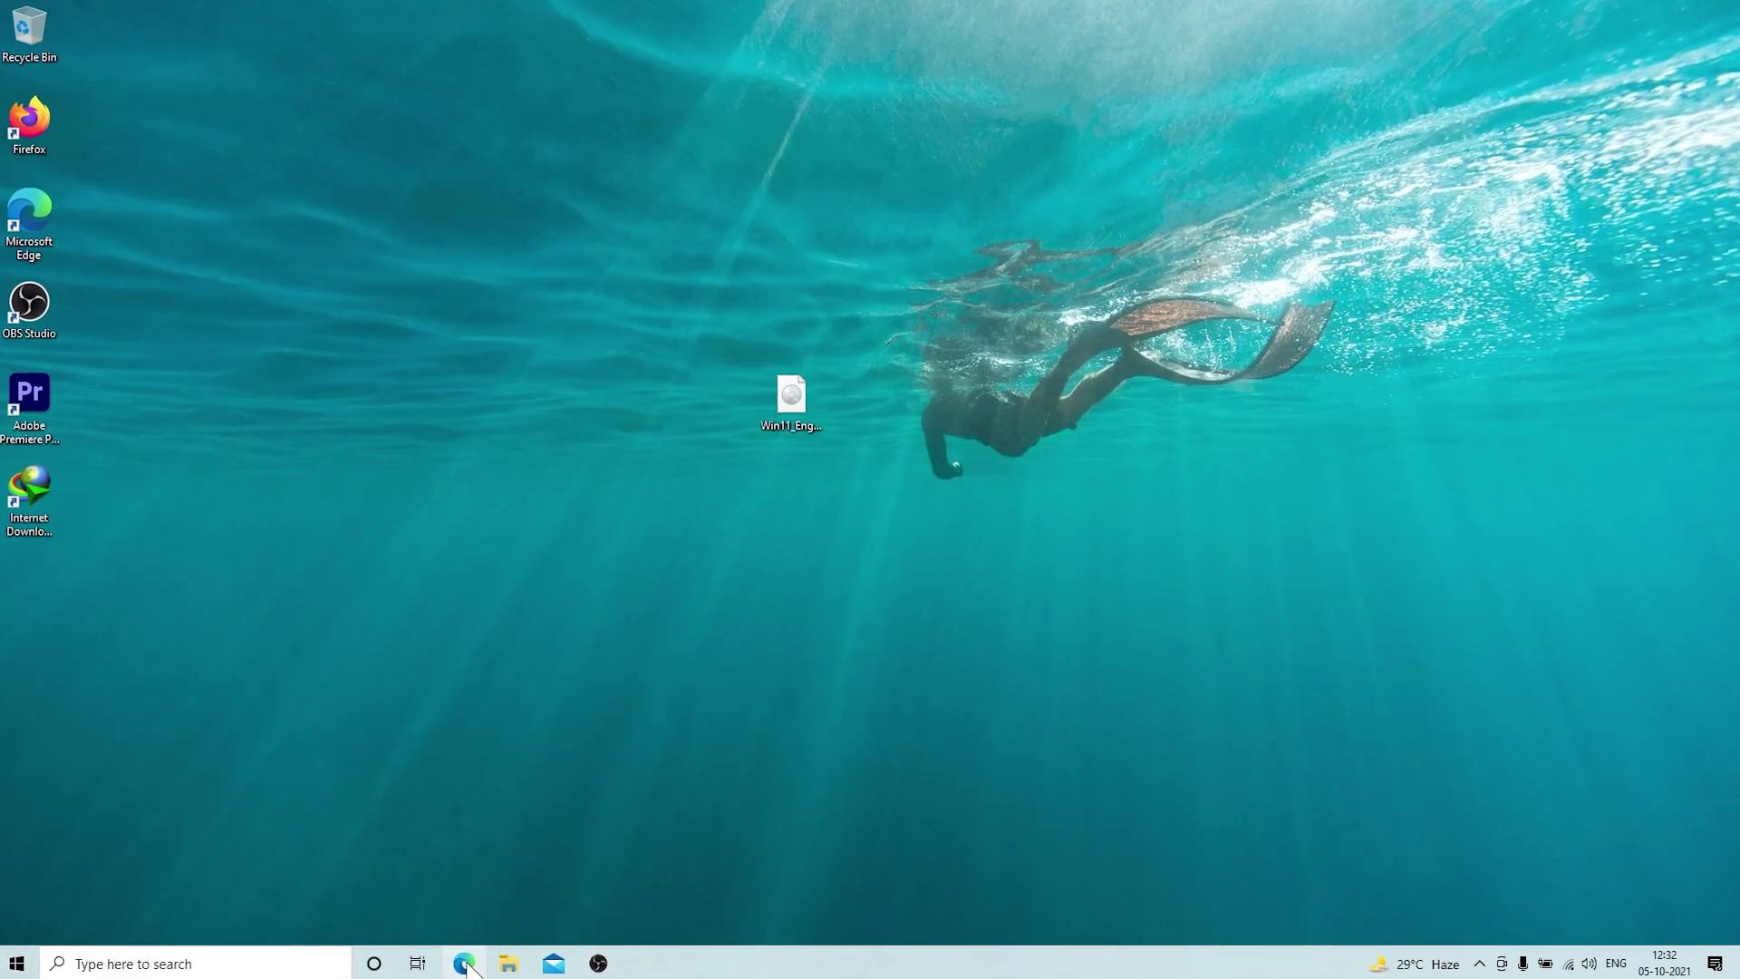
Step: Download Rufus 3.15 Portable from the Rufus website in Microsoft Edge, leaving the browser minimized
click(465, 967)
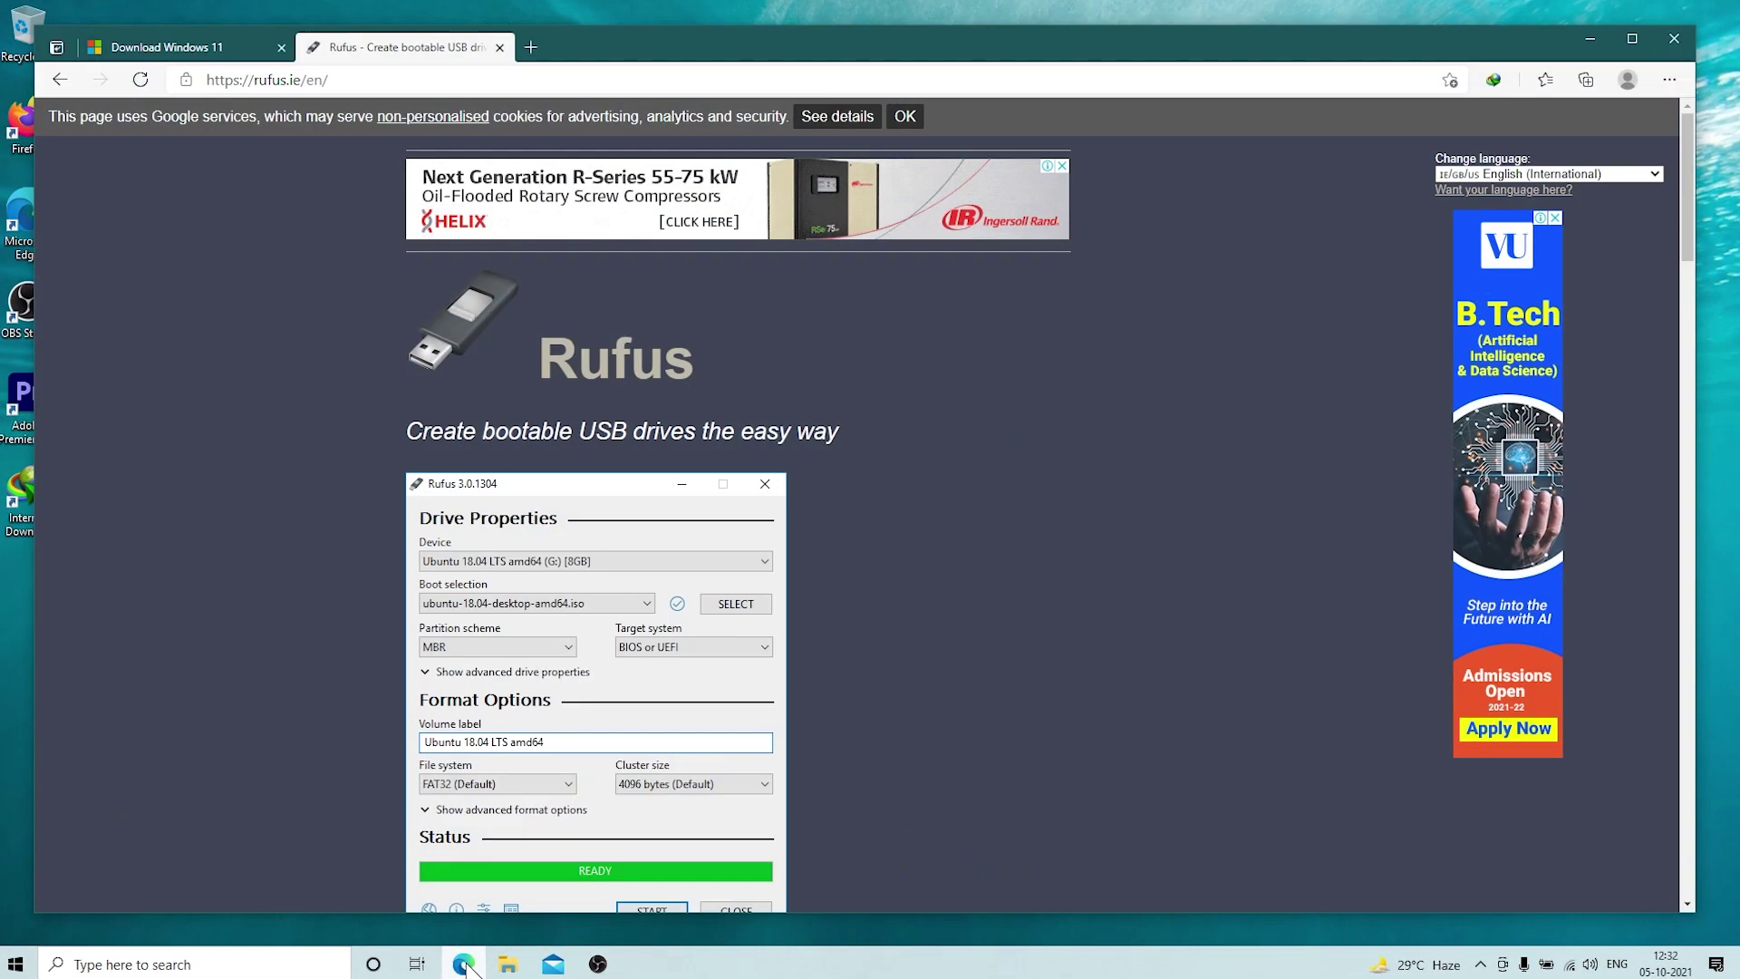
scroll(1003, 573, down, 5)
scroll(1014, 576, down, 1)
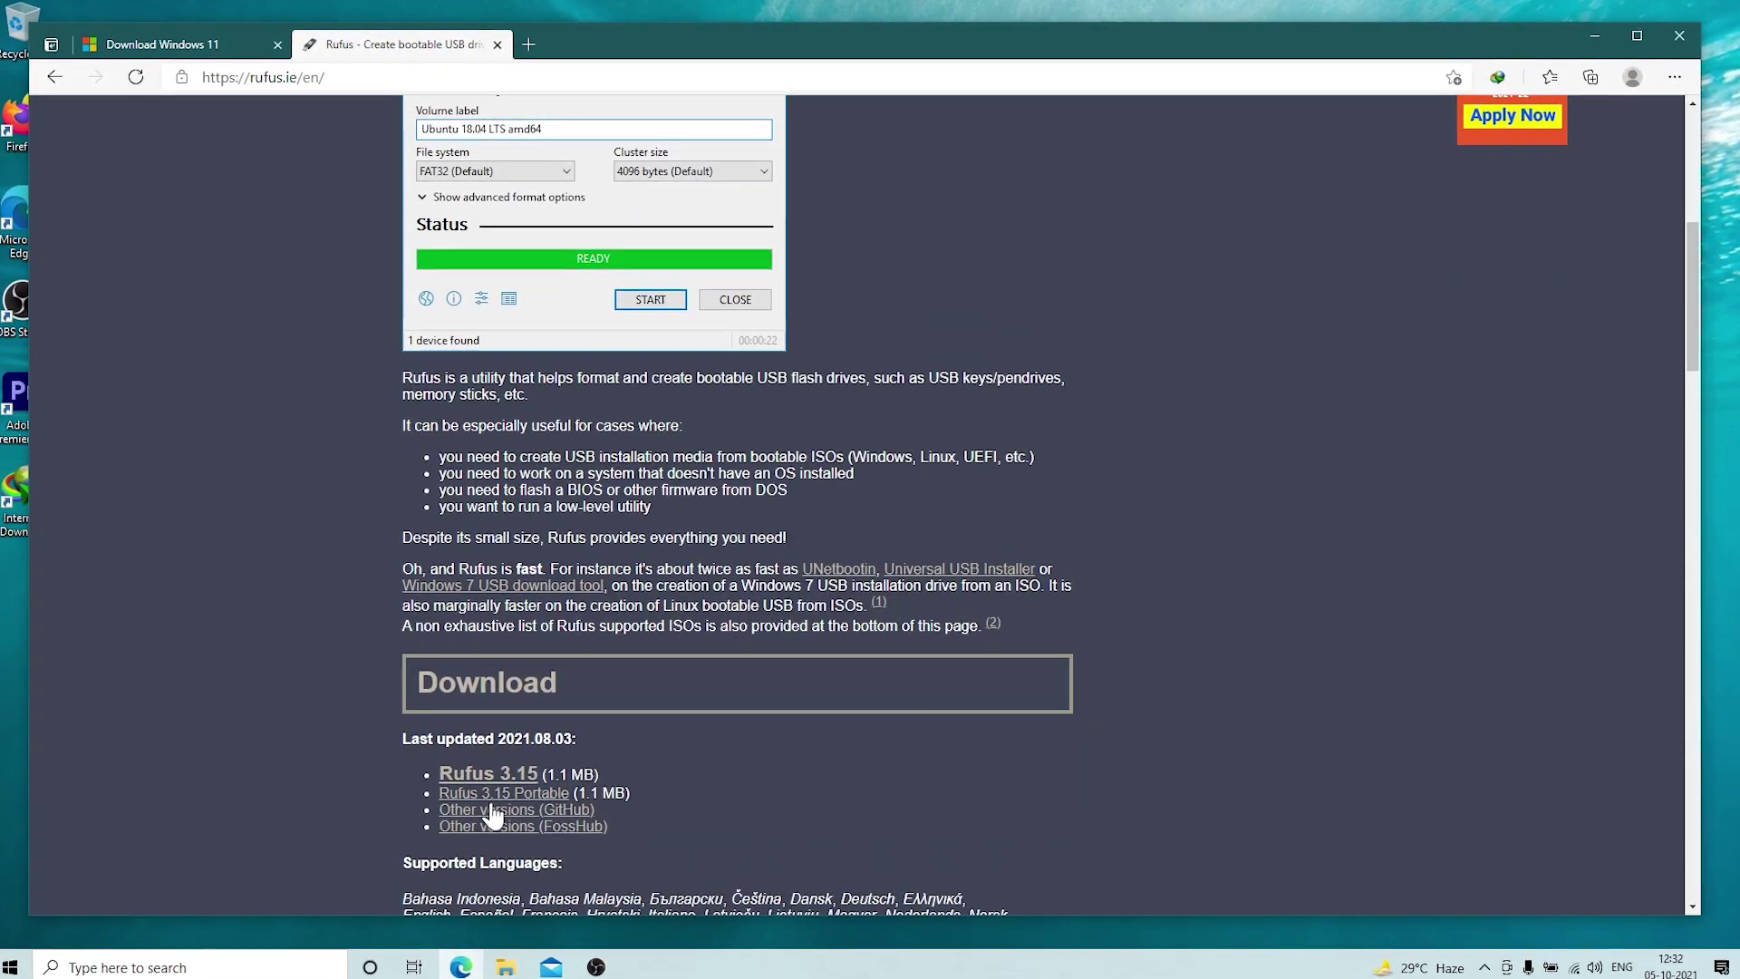
click(504, 800)
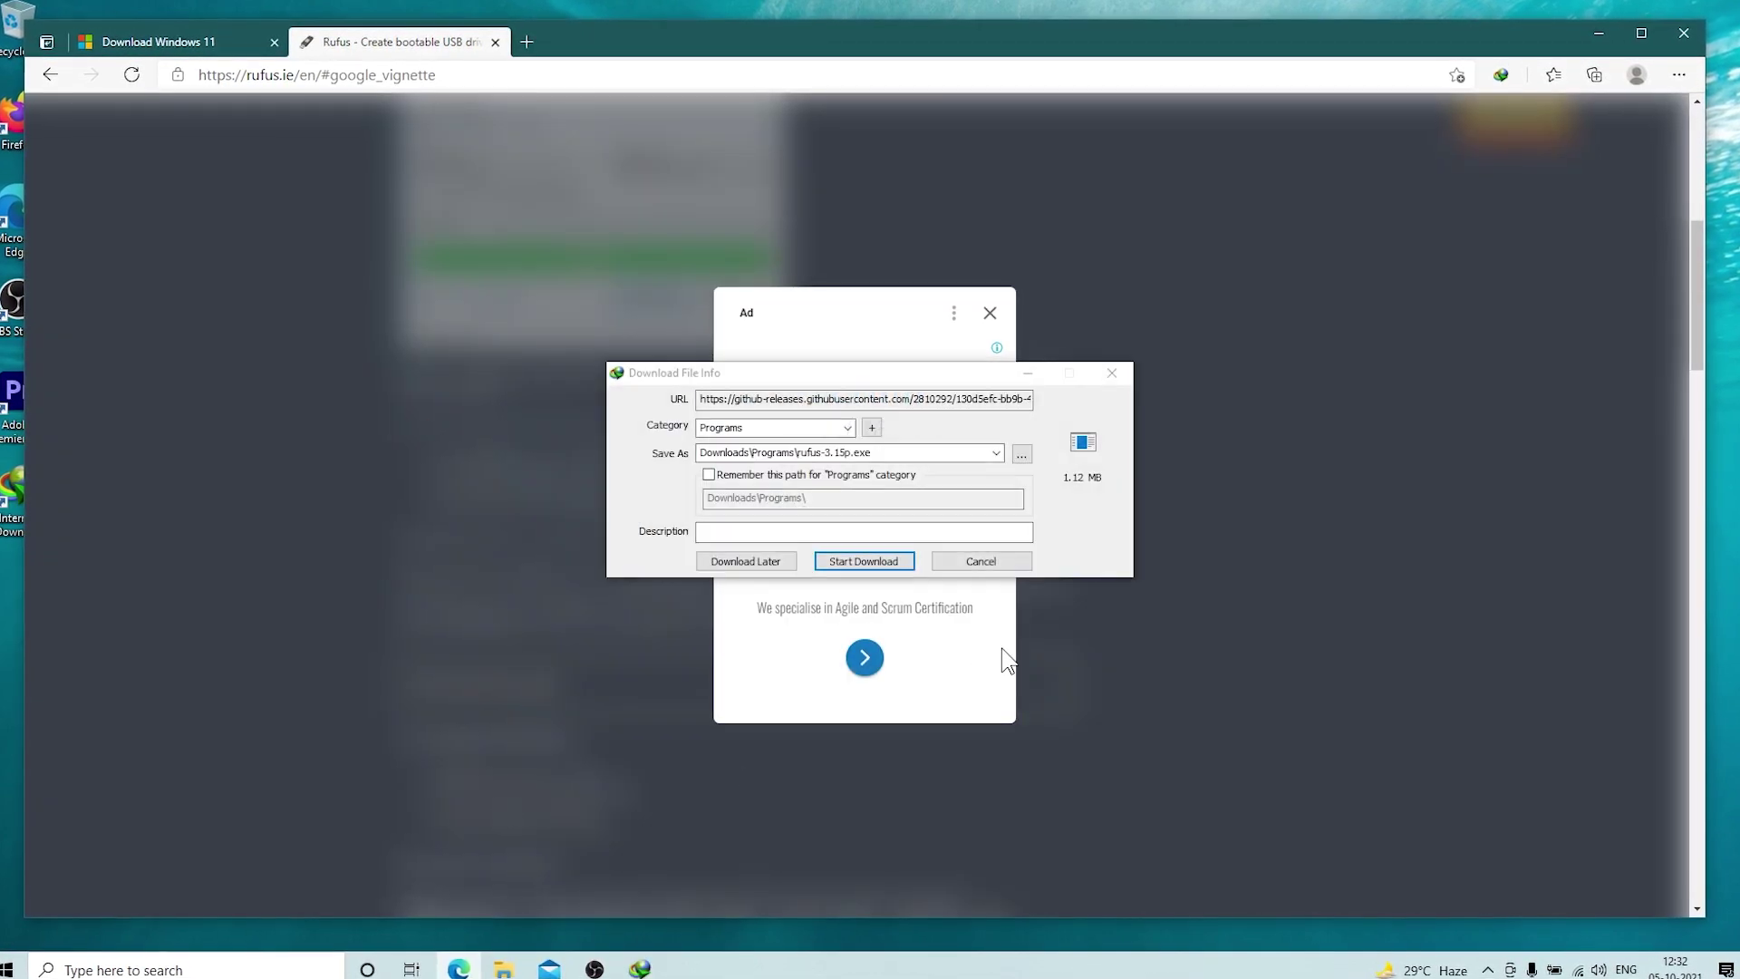
click(866, 561)
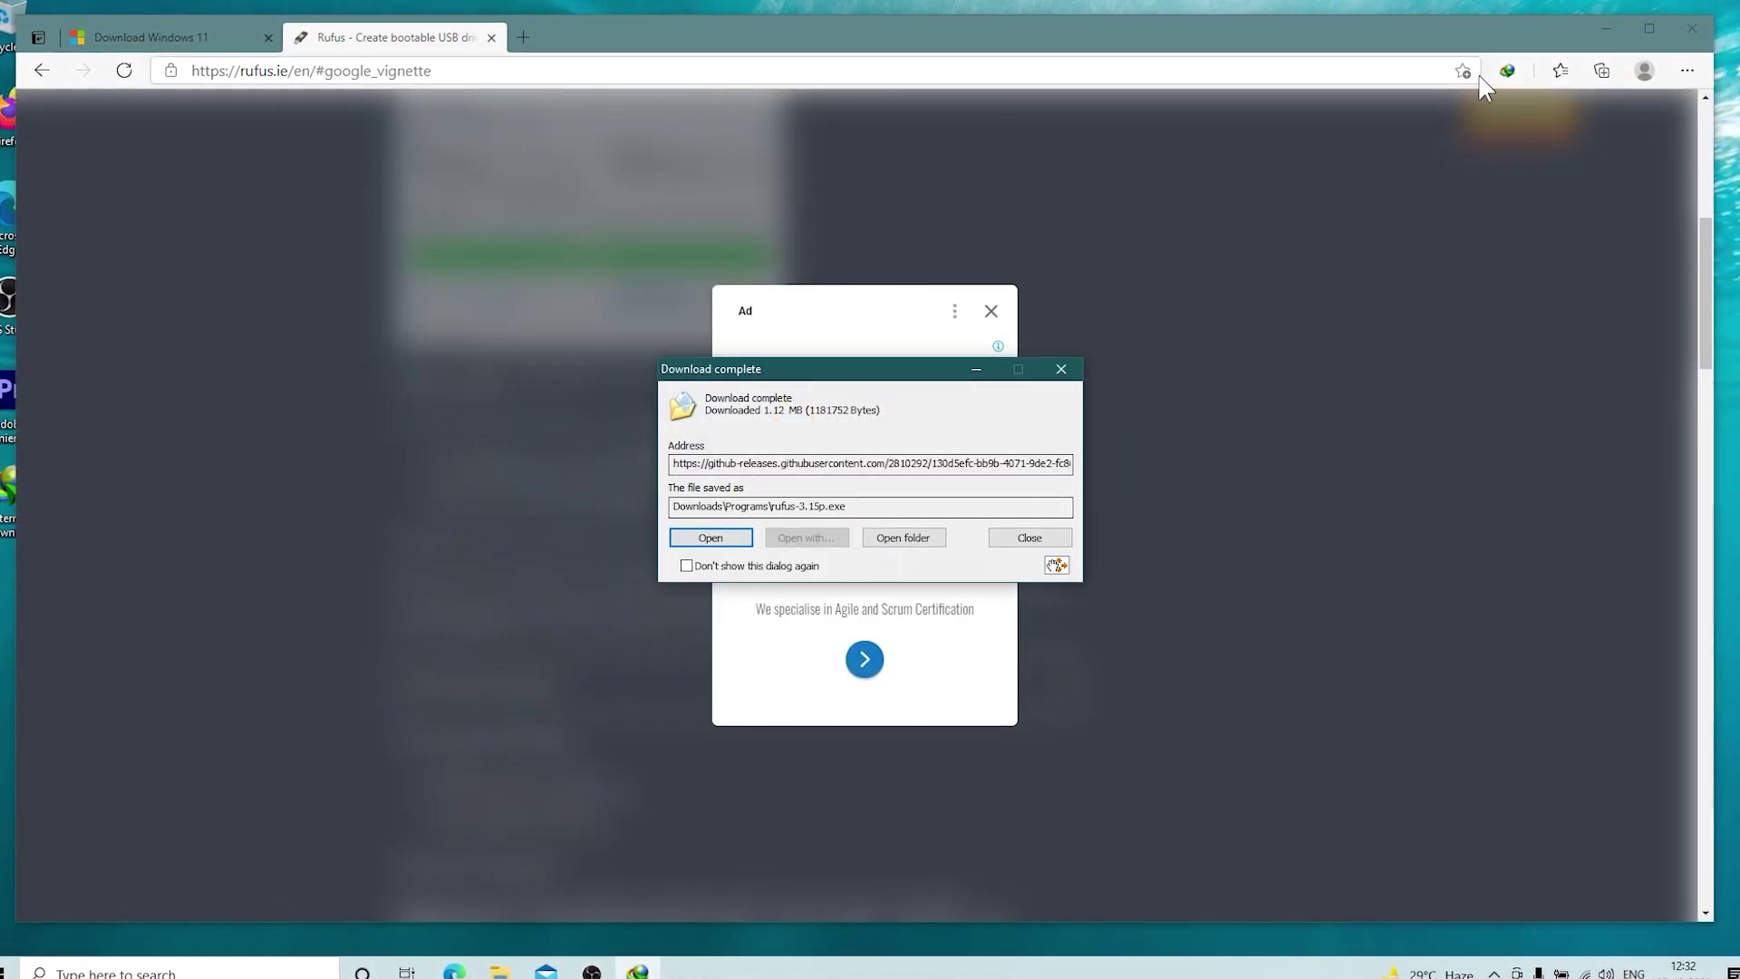
click(1606, 29)
drag(1053, 567, 1221, 591)
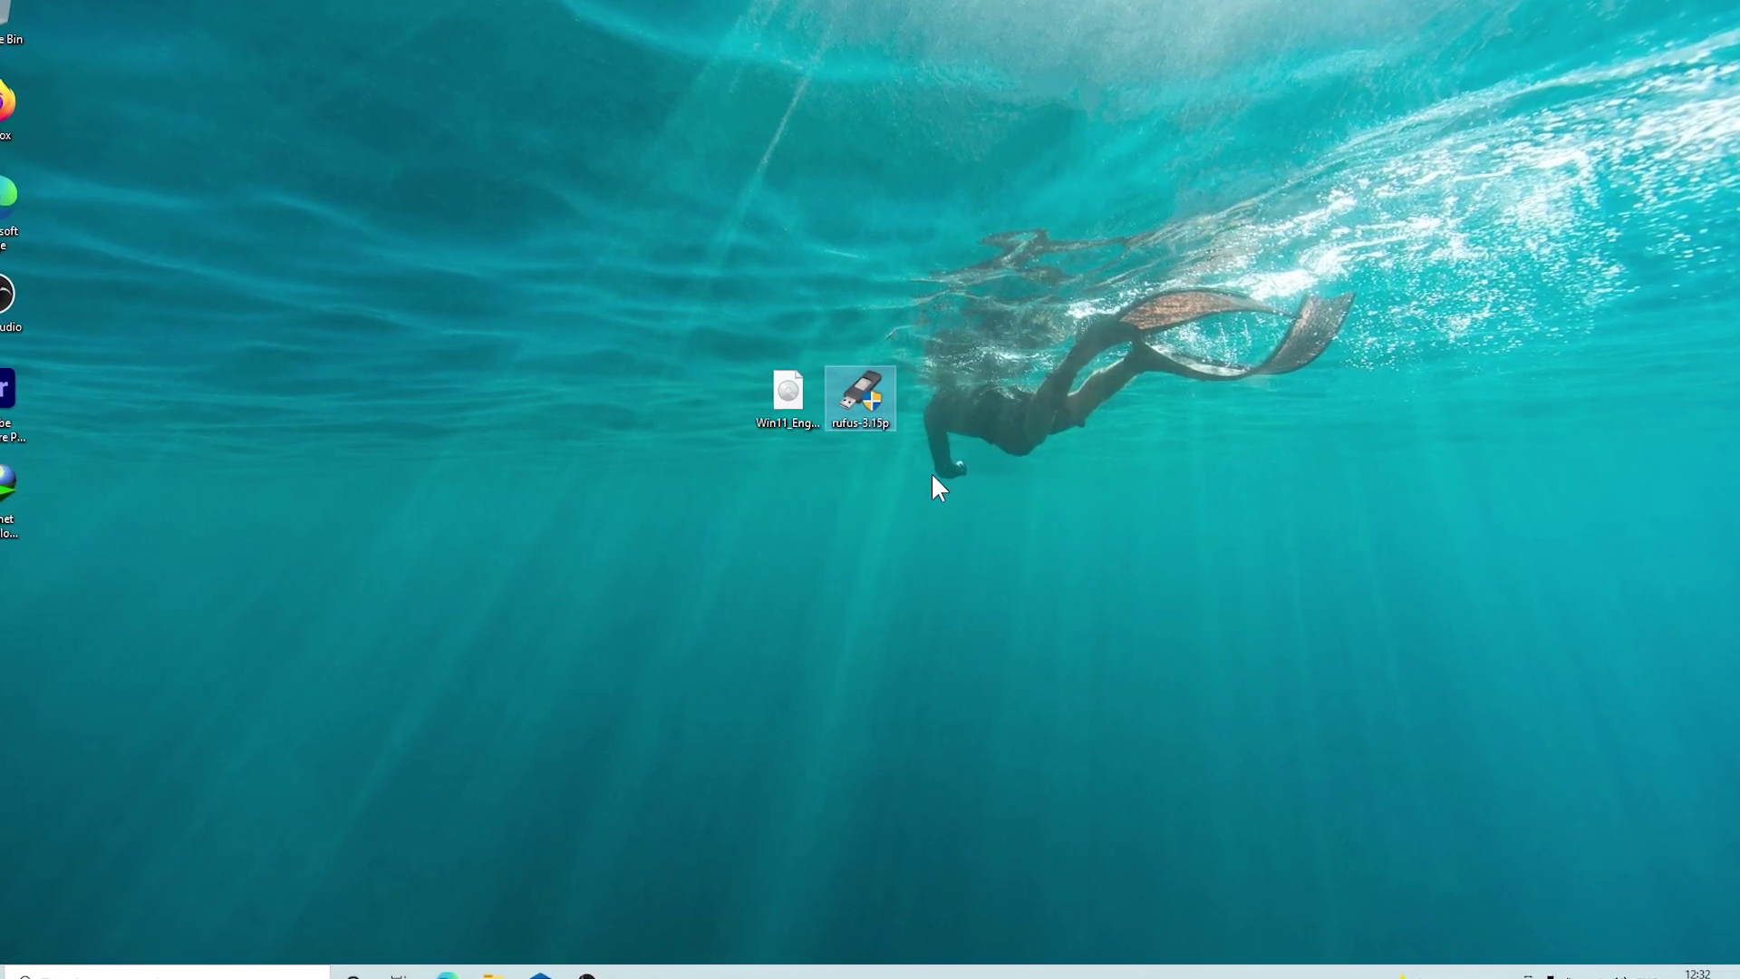
Step: Launch Rufus 3.15 from the desktop, decline online update checks and select the desktop's Win11_English_x64 image as the boot selection
double_click(893, 412)
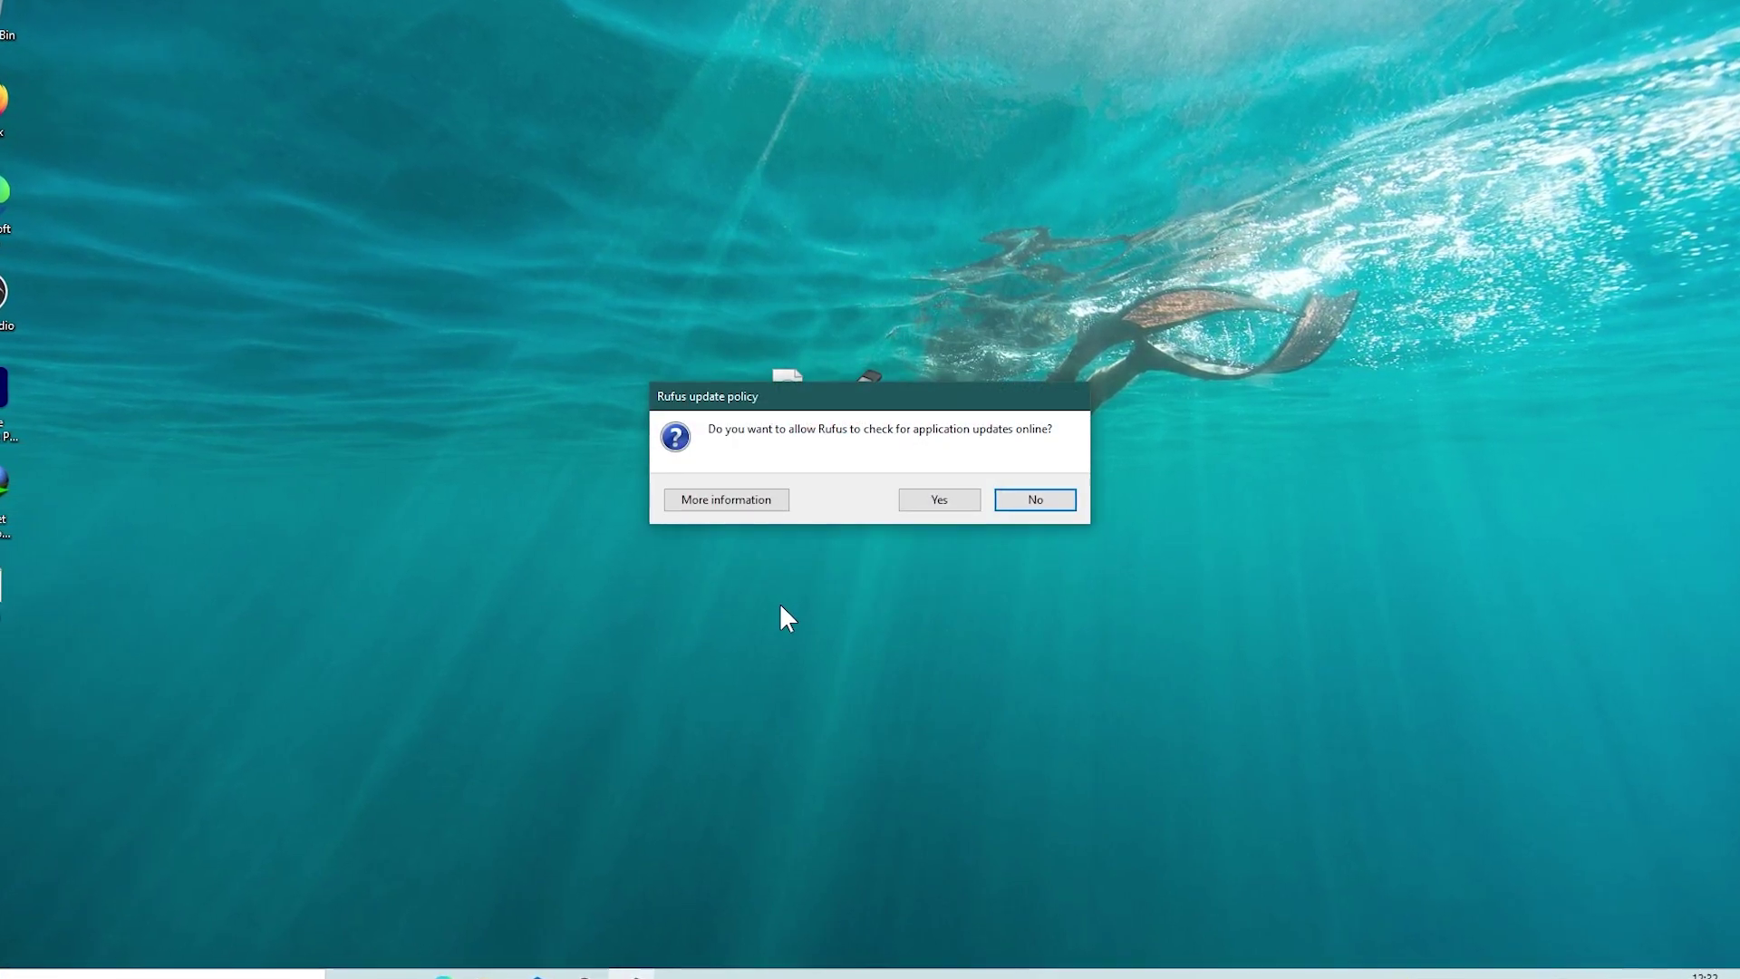
click(1003, 501)
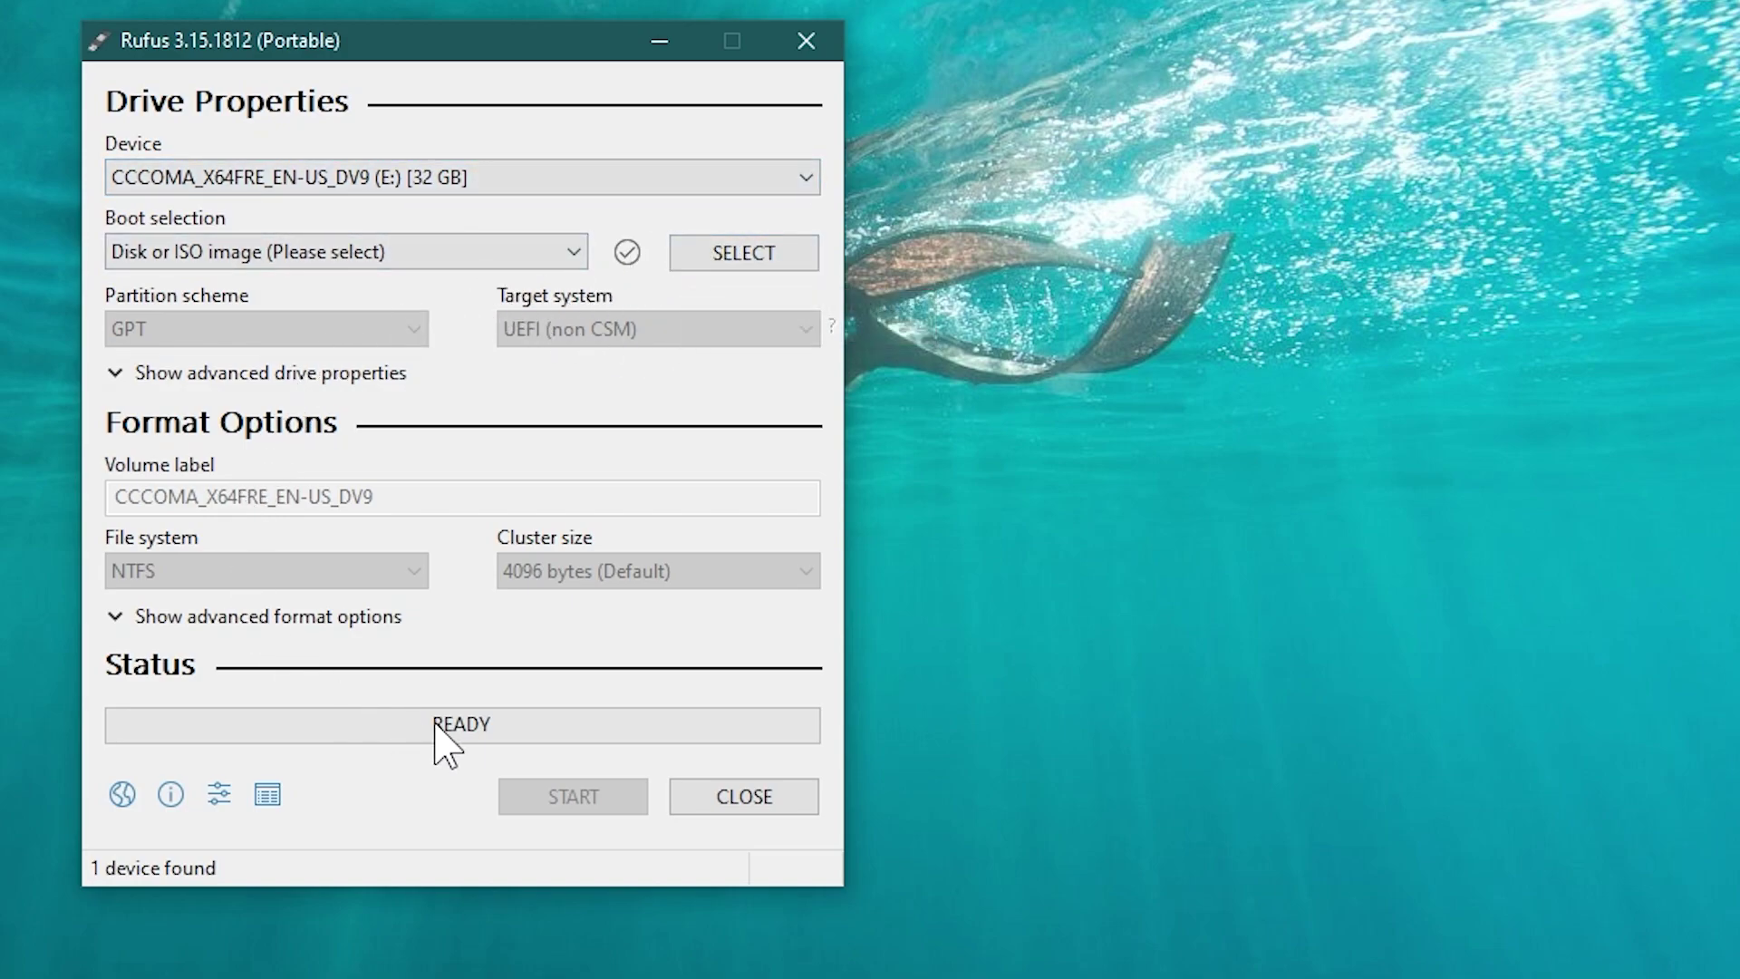
click(722, 256)
click(220, 319)
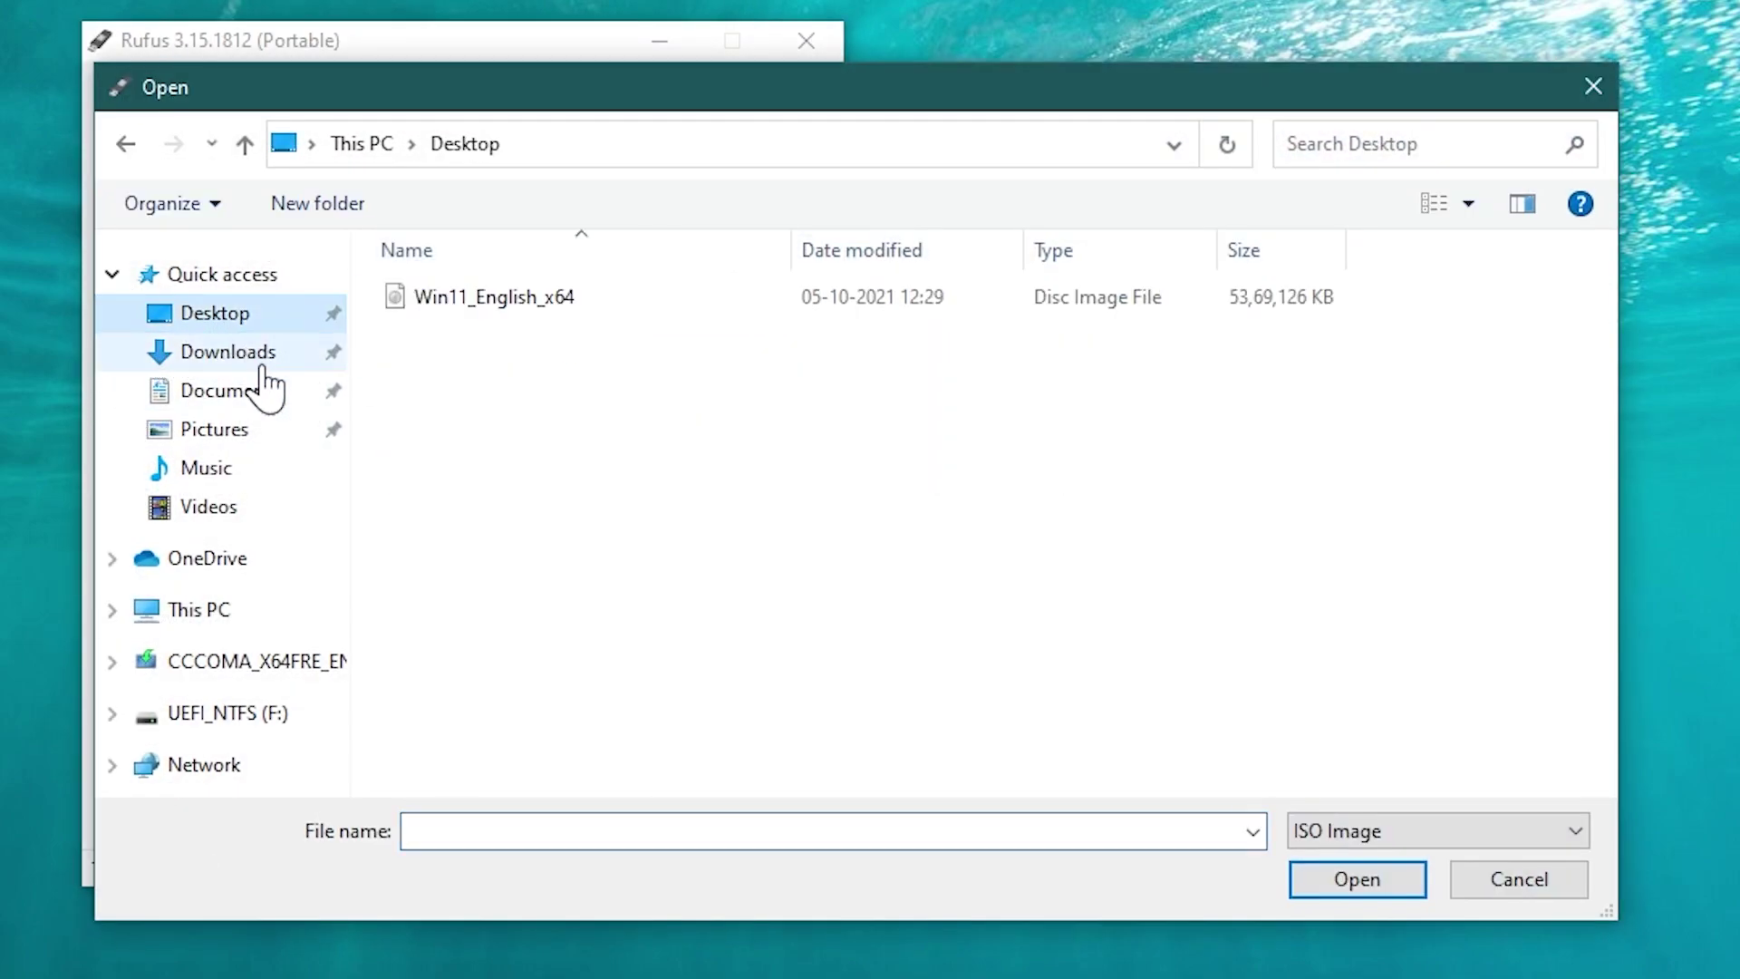
double_click(494, 299)
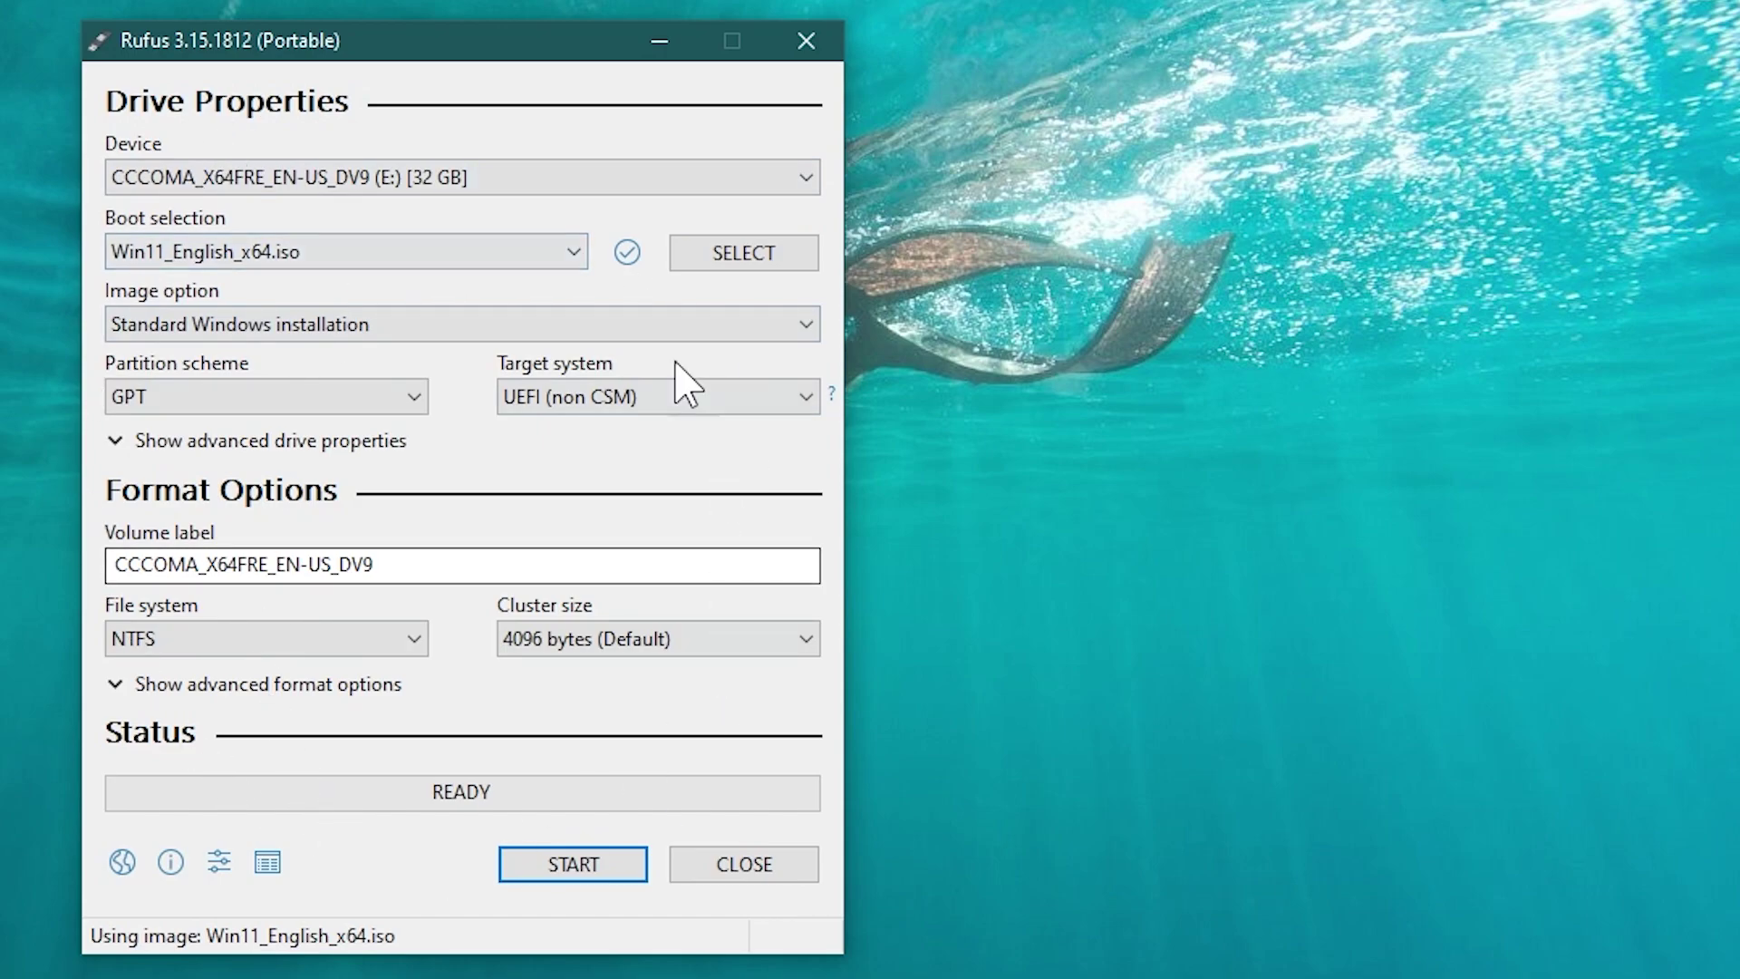
Step: Write the Windows 11 image to the 32 GB USB drive, accepting the erasure of its data, and close Rufus
click(616, 863)
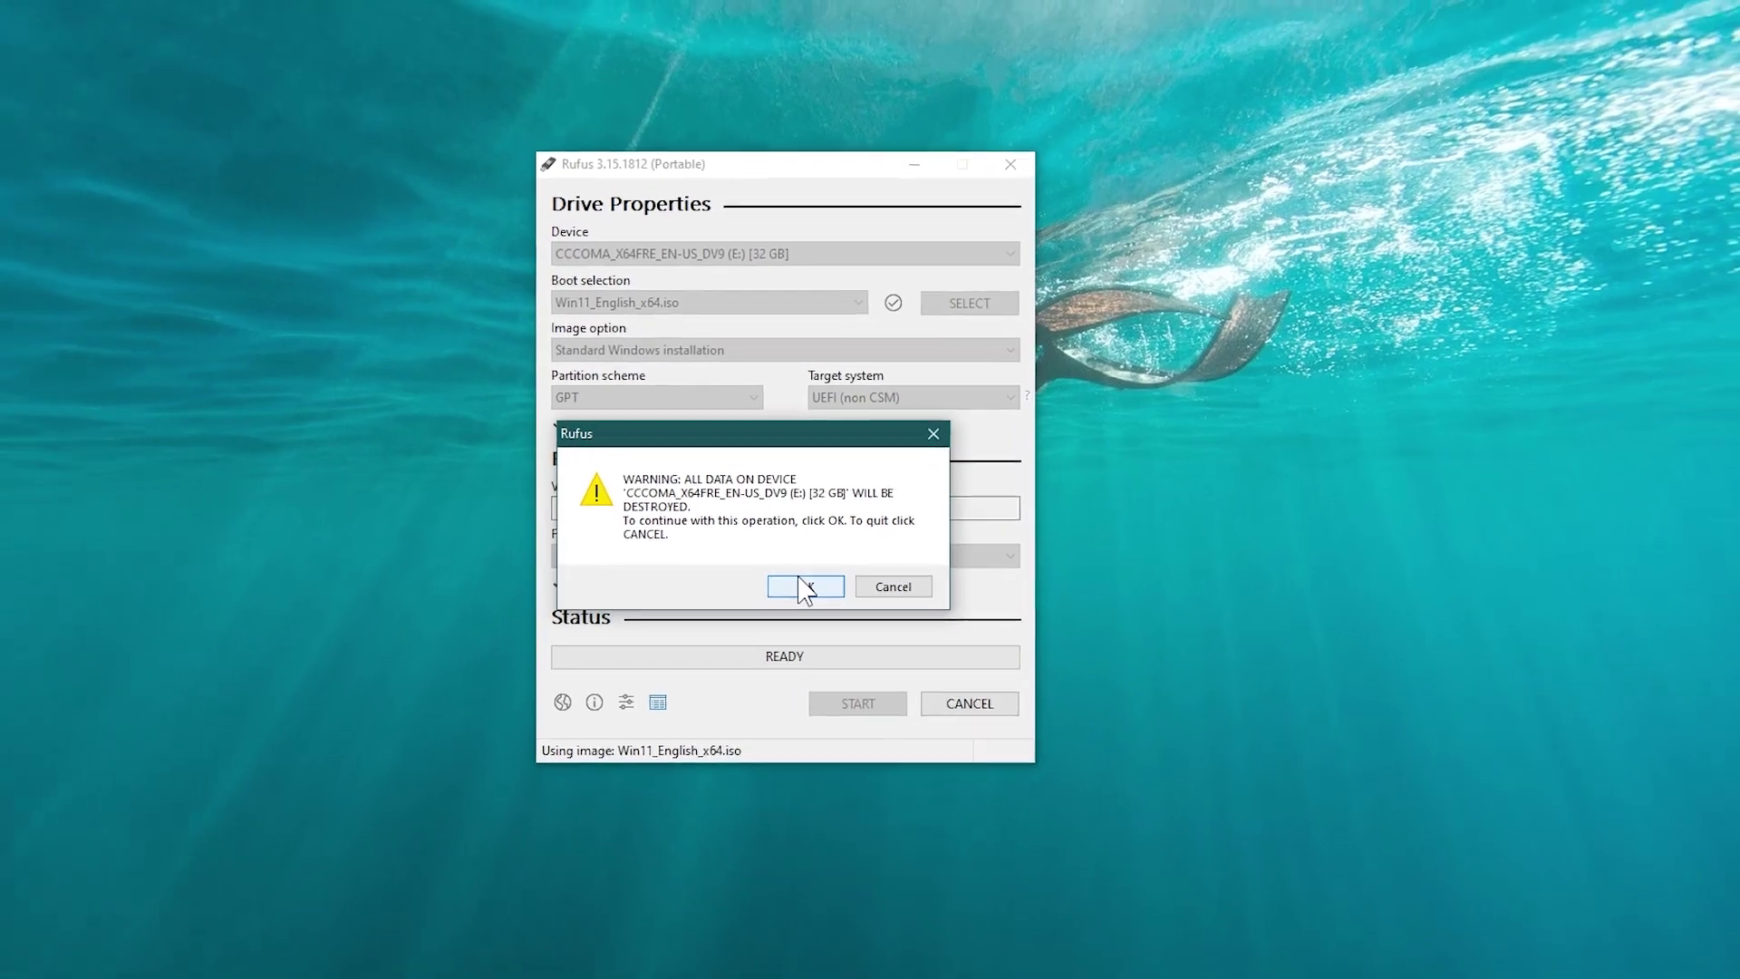
click(803, 587)
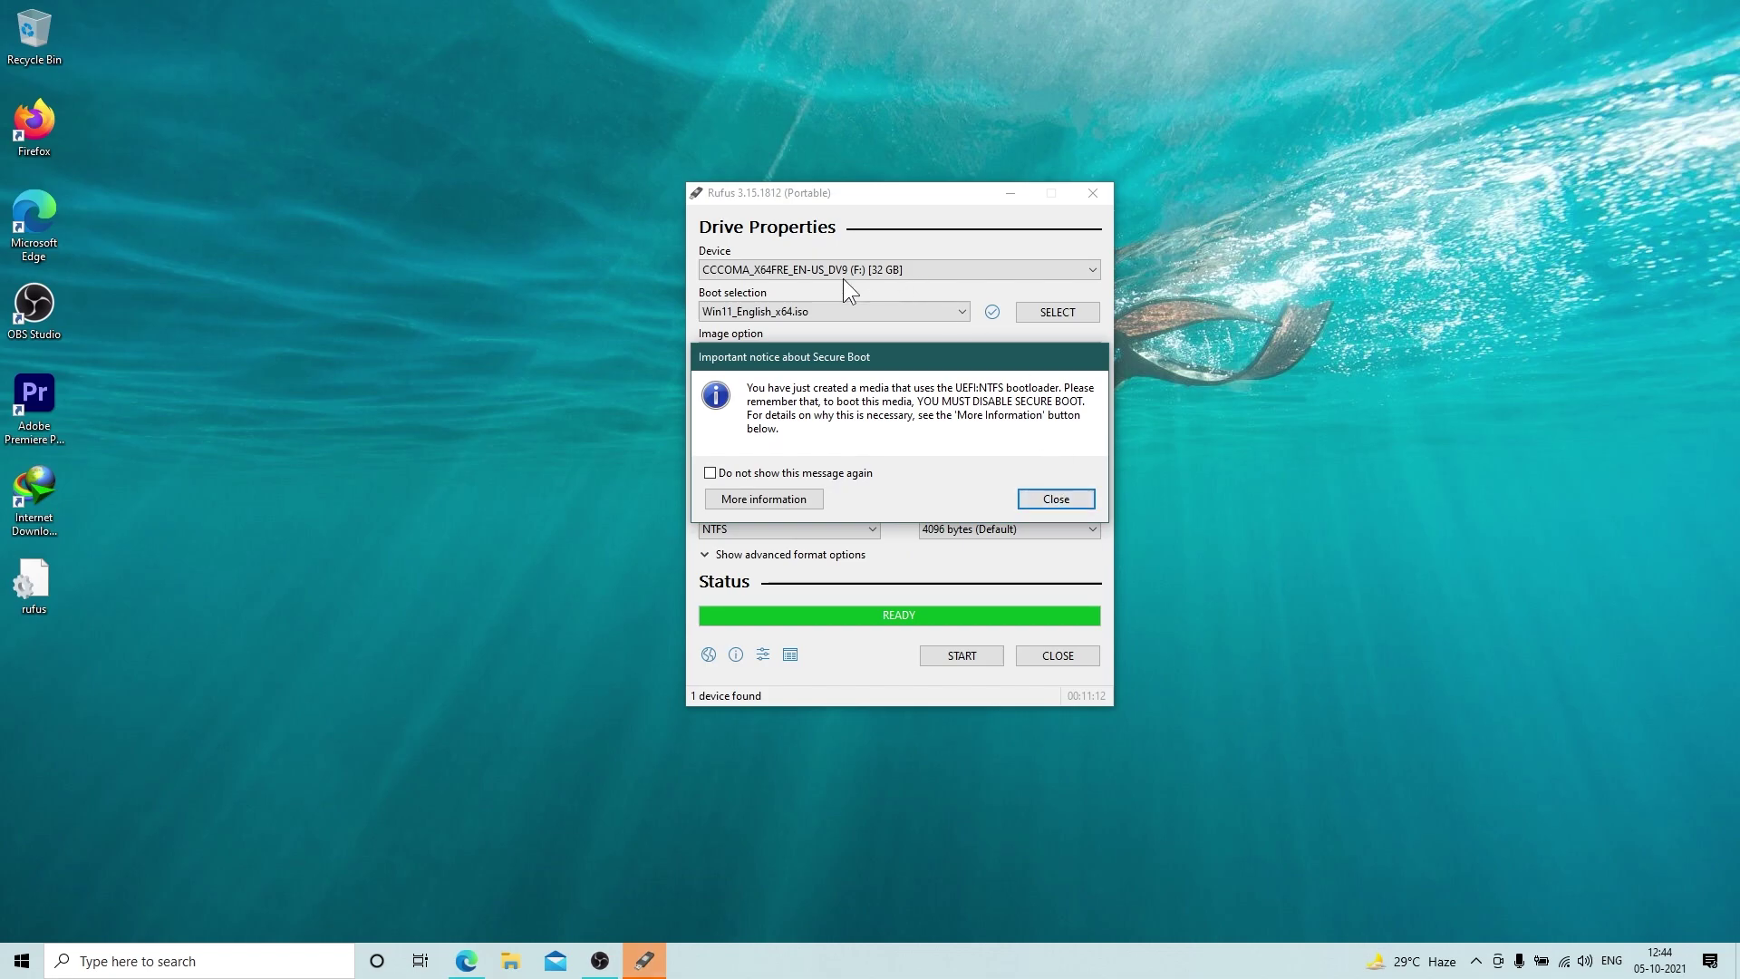
click(1051, 499)
click(1057, 653)
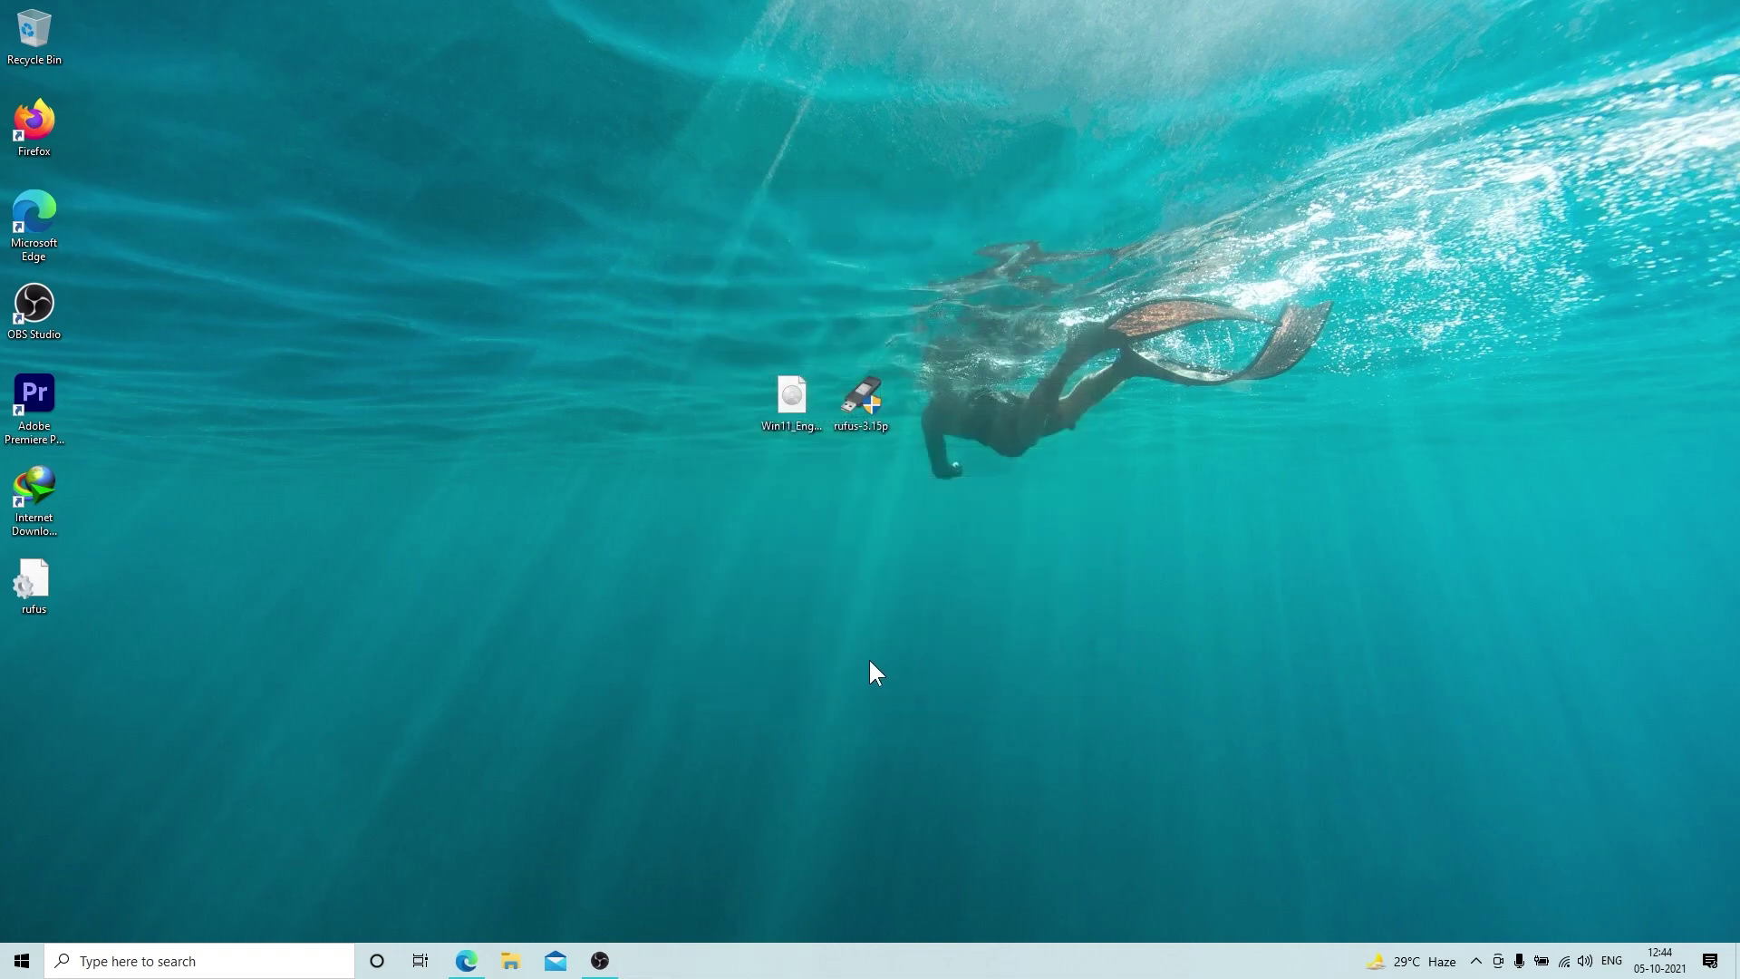
Step: Open the Windows power options for restarting the PC
click(39, 962)
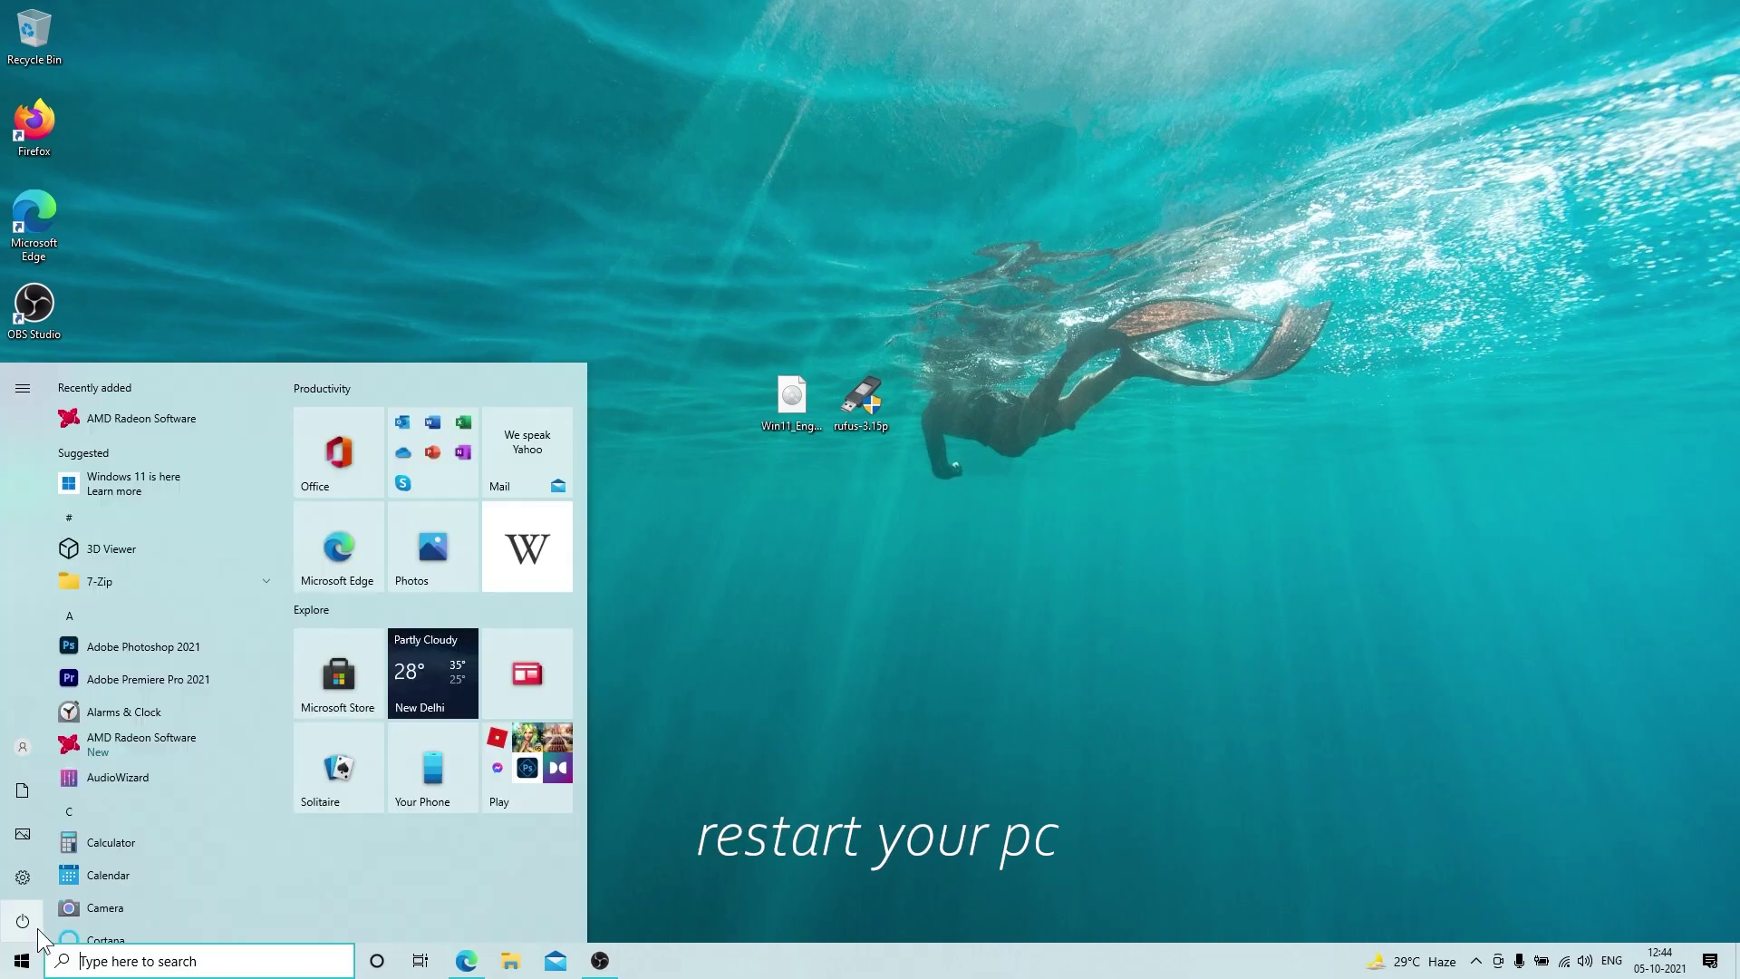
click(72, 911)
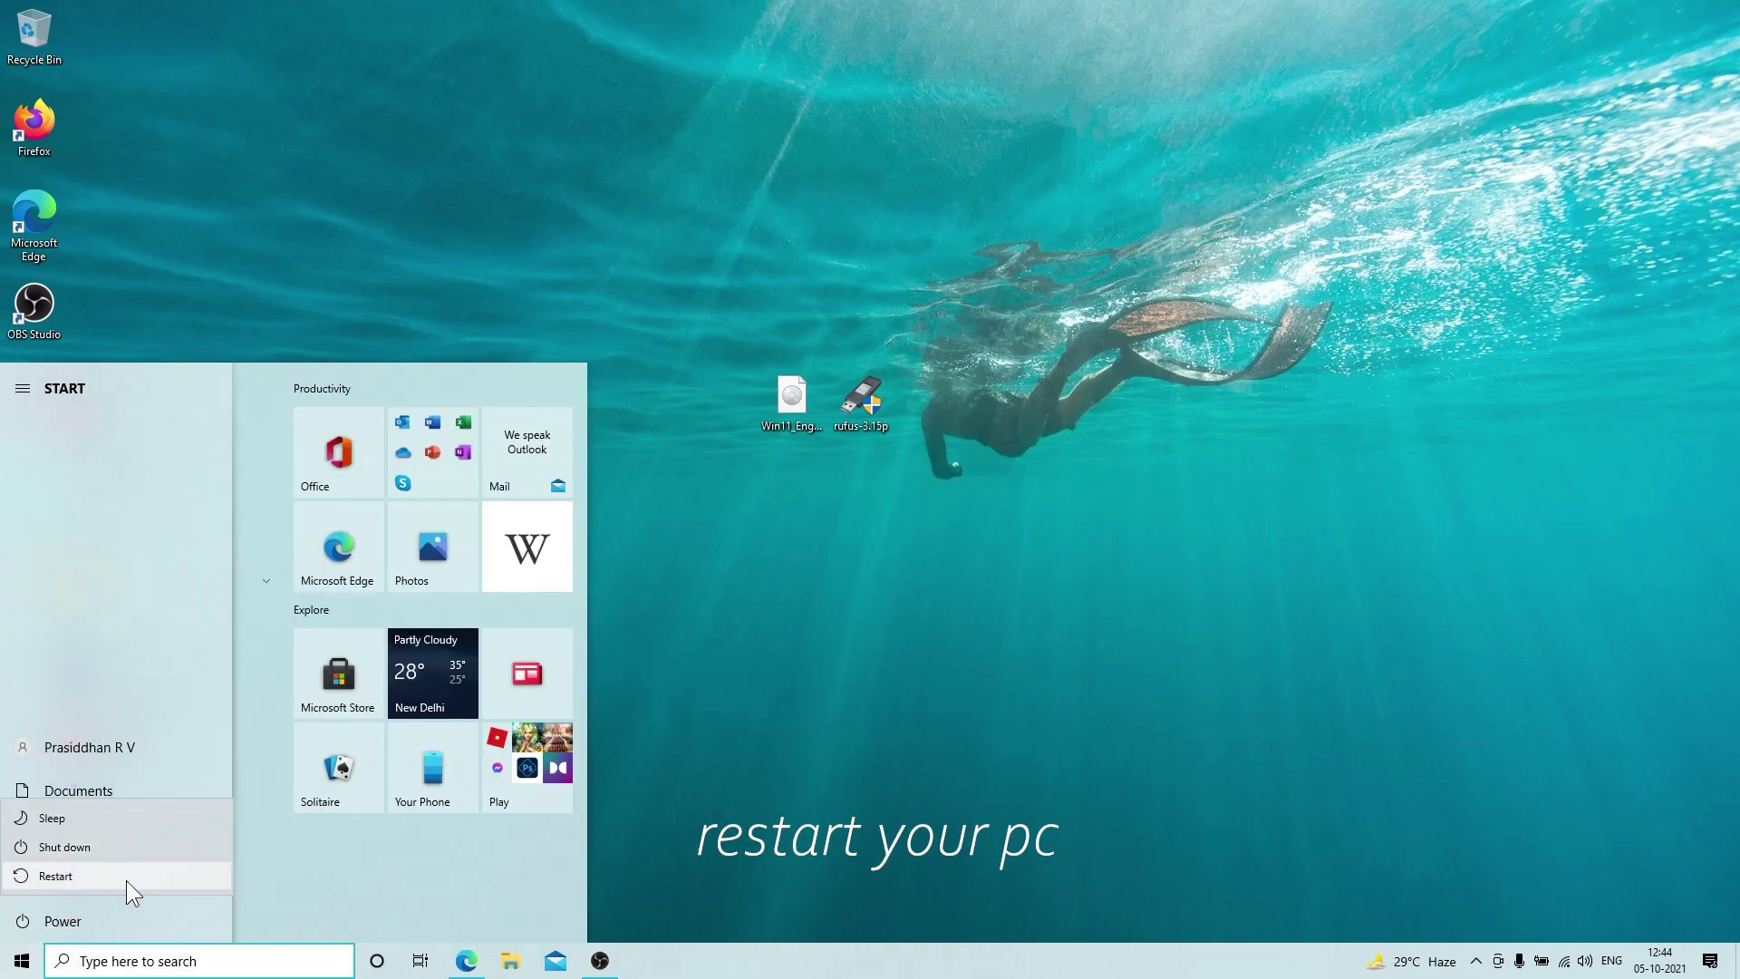